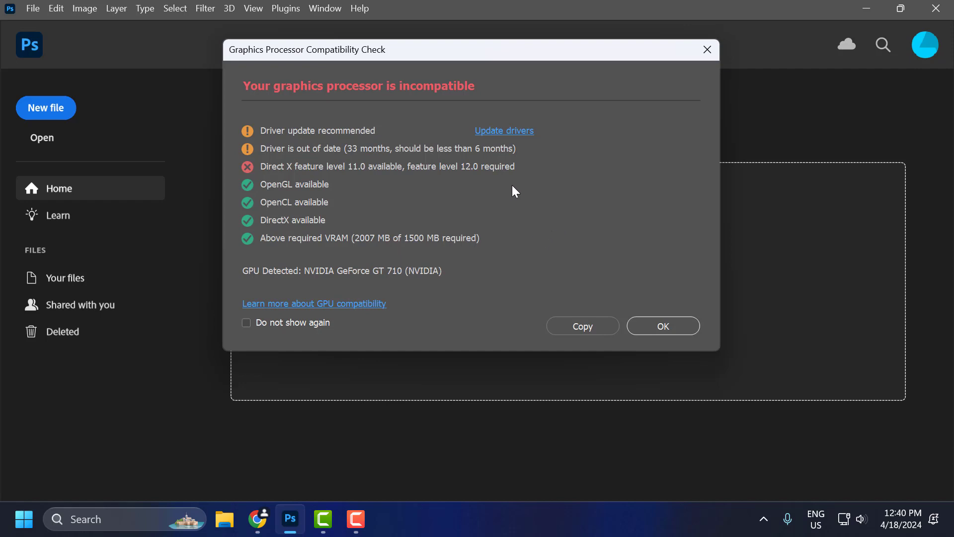
# Minimize Photoshop and open Device Manager to show the NVIDIA GeForce GT 710 under Display adapters.
pyautogui.click(867, 10)
pyautogui.click(92, 518)
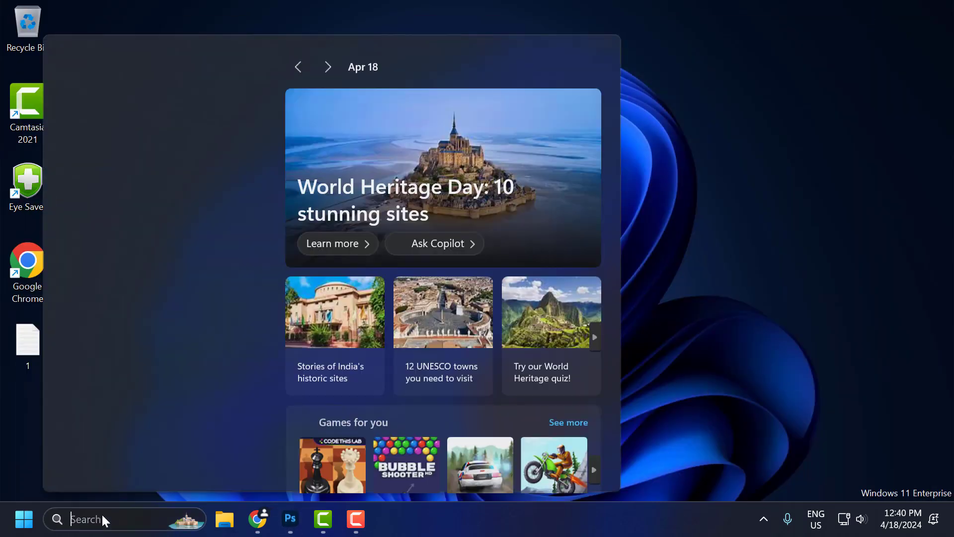
pyautogui.write('device Manager')
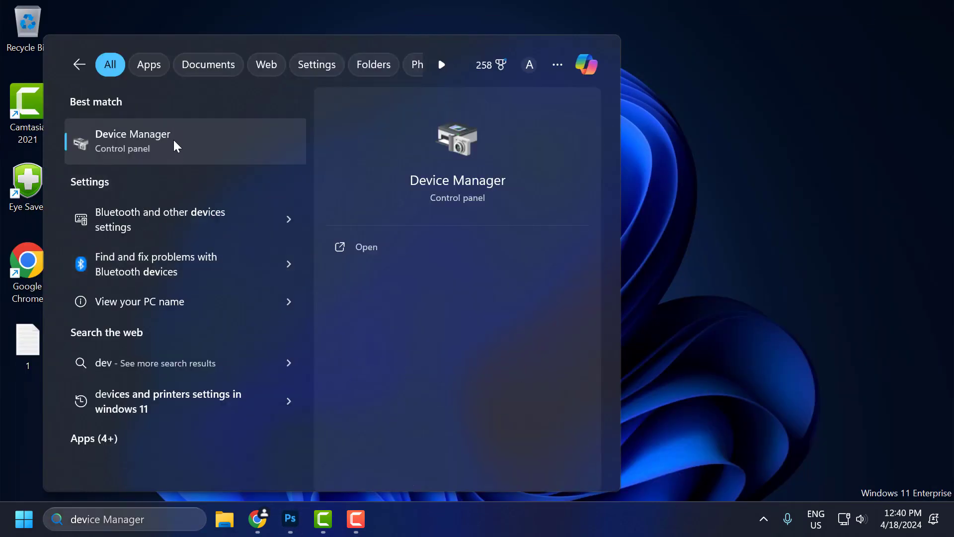
pyautogui.click(174, 141)
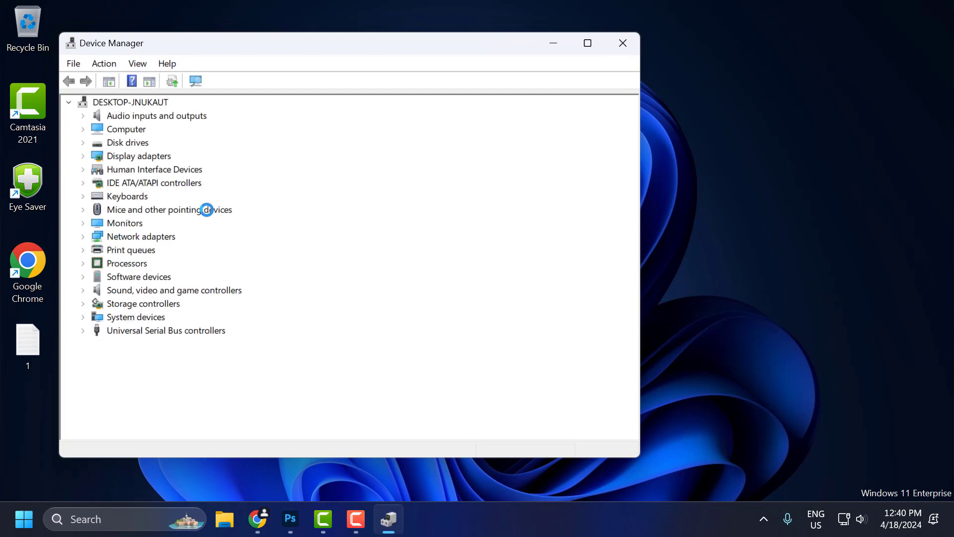
pyautogui.click(83, 156)
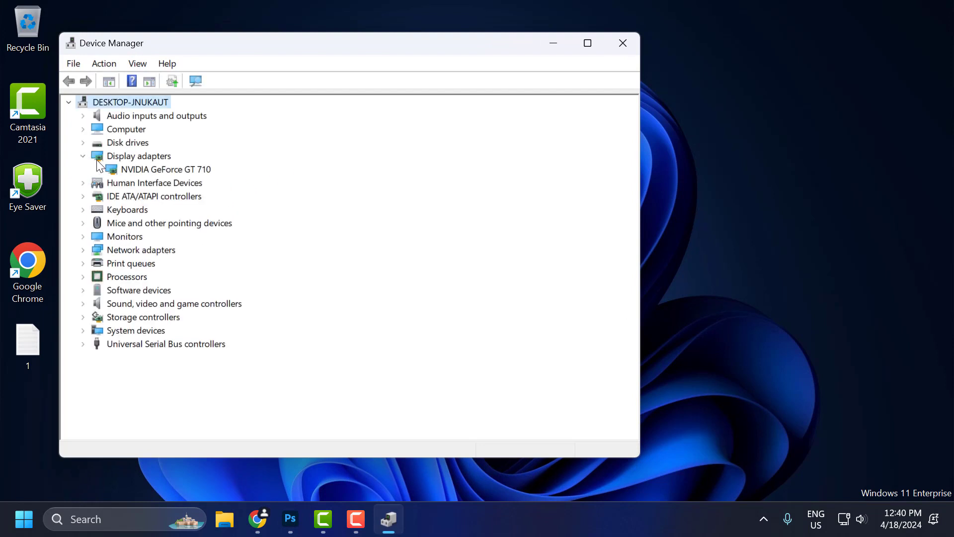
pyautogui.click(144, 159)
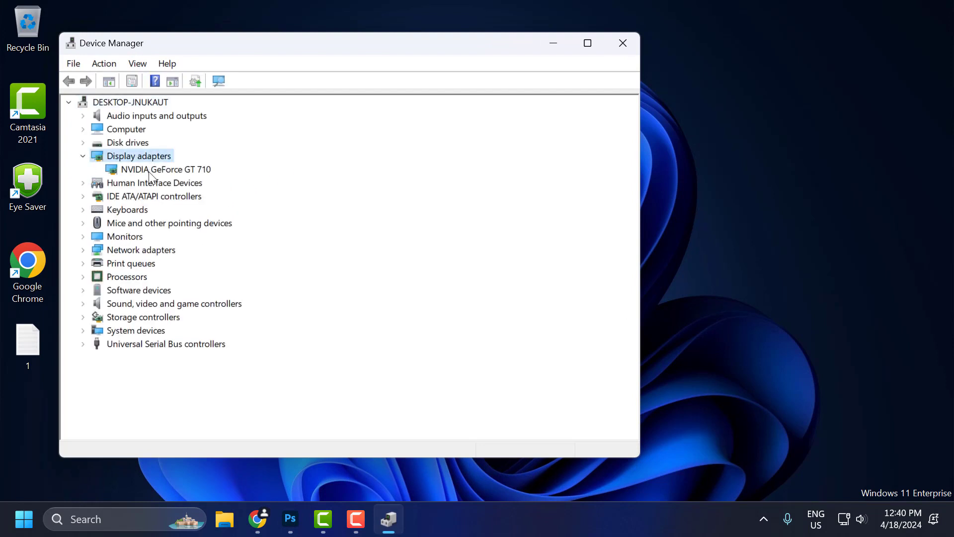
pyautogui.click(149, 172)
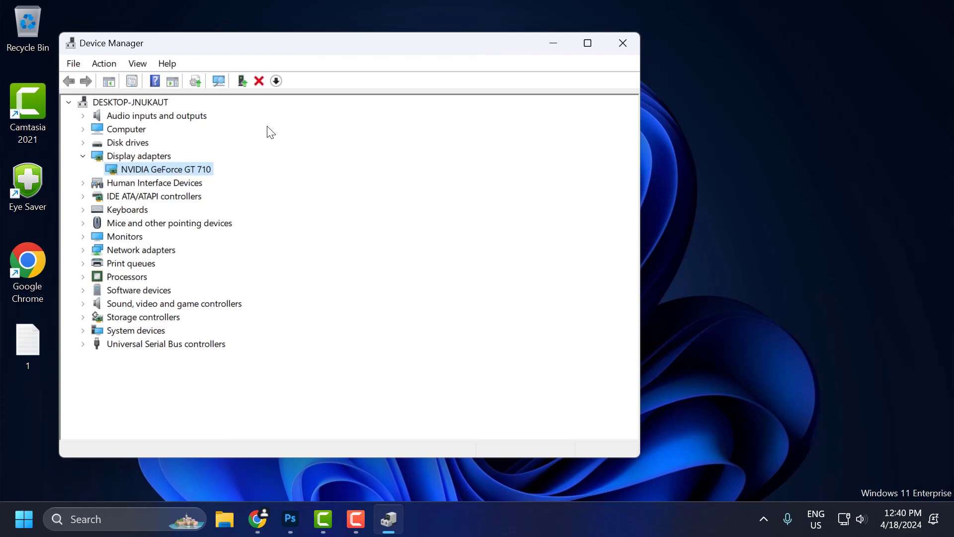
# Close Device Manager and go to the NVIDIA GeForce Drivers tab, declining its notification prompt.
pyautogui.click(552, 43)
pyautogui.click(257, 518)
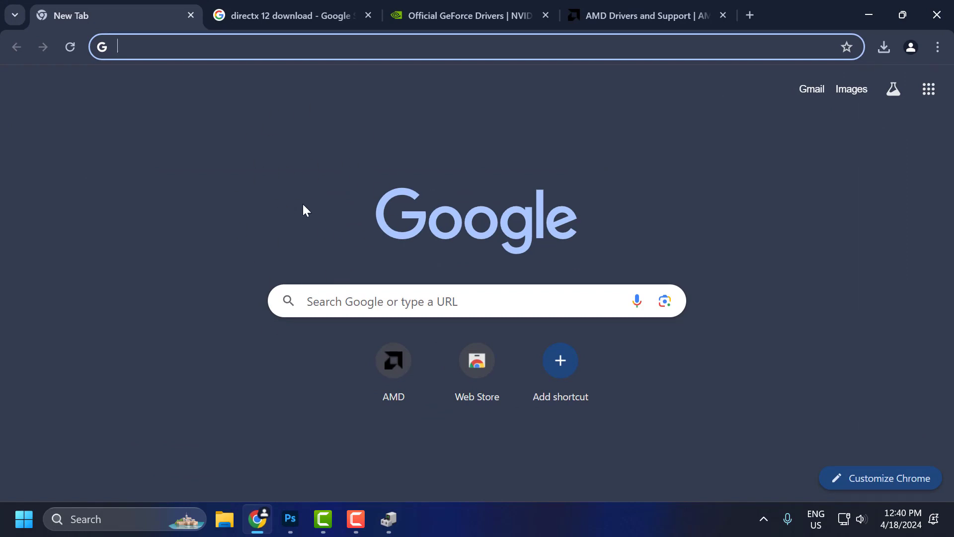
pyautogui.click(457, 15)
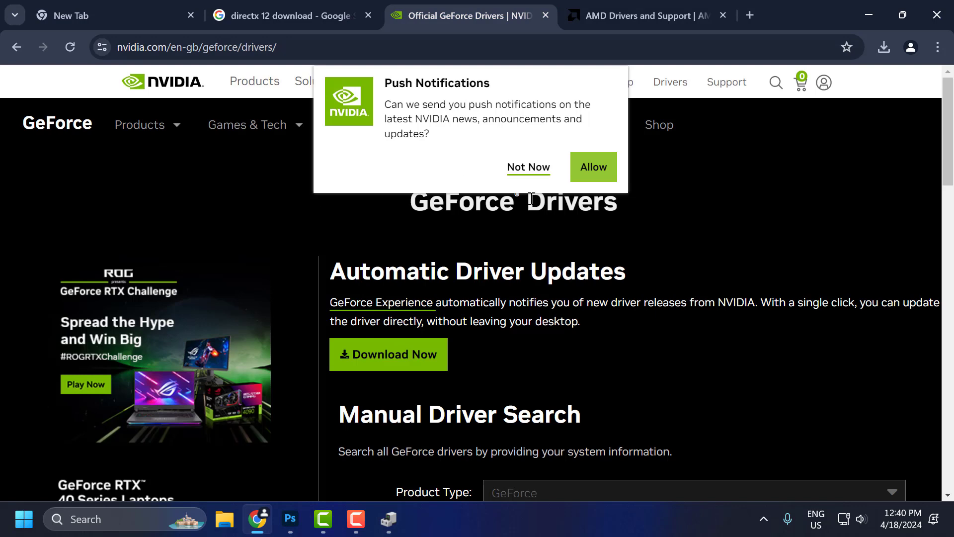
pyautogui.click(528, 167)
pyautogui.click(601, 15)
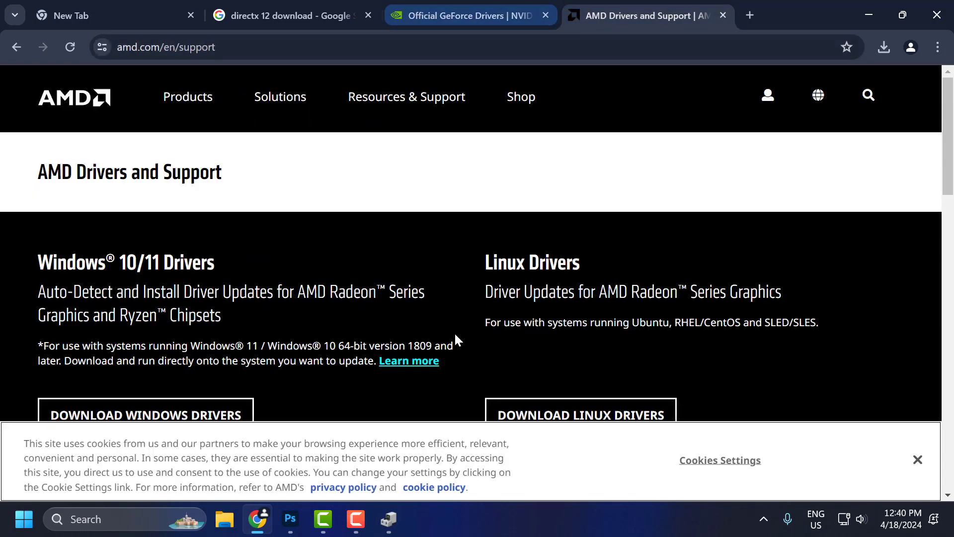
pyautogui.click(492, 10)
pyautogui.scroll(-5, 502, 231)
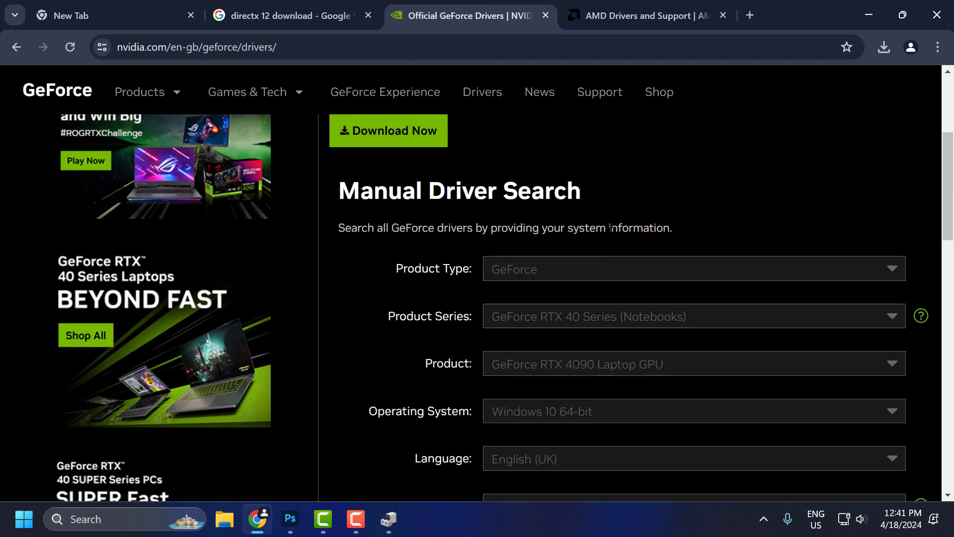
pyautogui.scroll(-1, 628, 252)
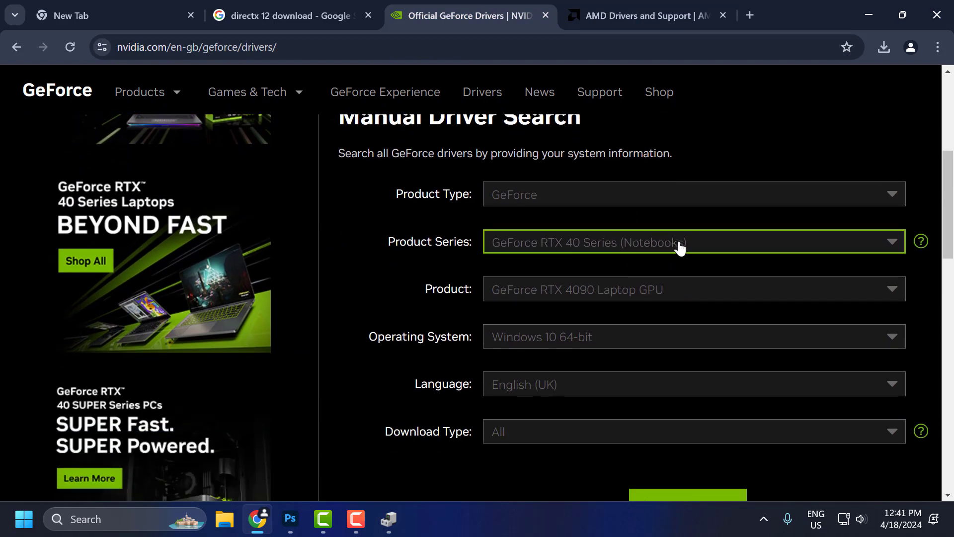
# Set the Product Series to GeForce 700 Series.
pyautogui.click(674, 251)
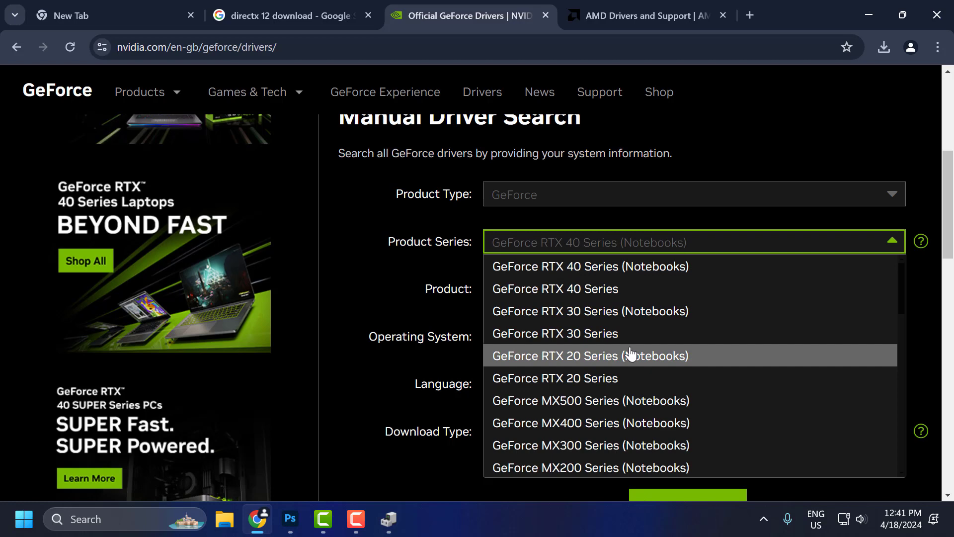
pyautogui.scroll(-3, 634, 360)
pyautogui.scroll(-4, 634, 369)
pyautogui.scroll(-1, 631, 378)
pyautogui.scroll(-3, 630, 377)
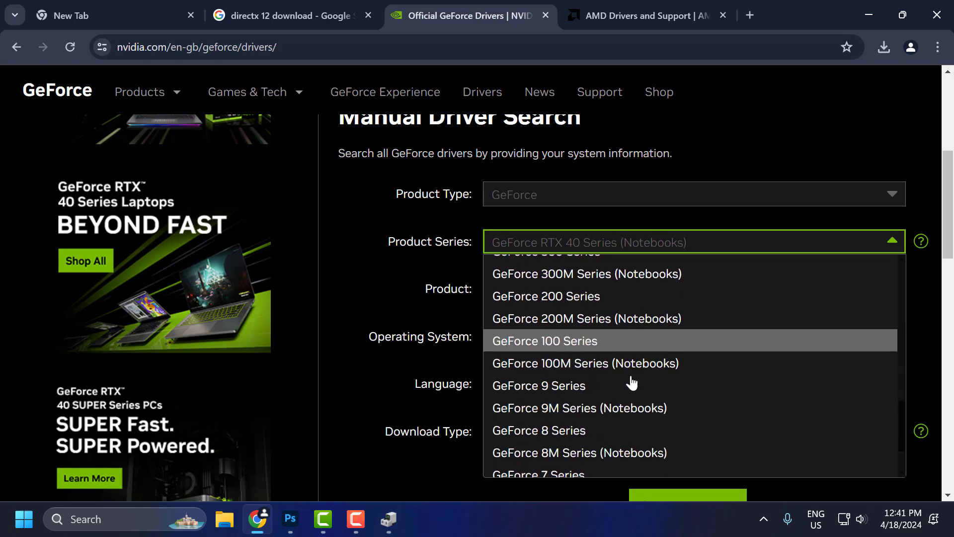
pyautogui.scroll(-3, 619, 358)
pyautogui.scroll(10, 624, 367)
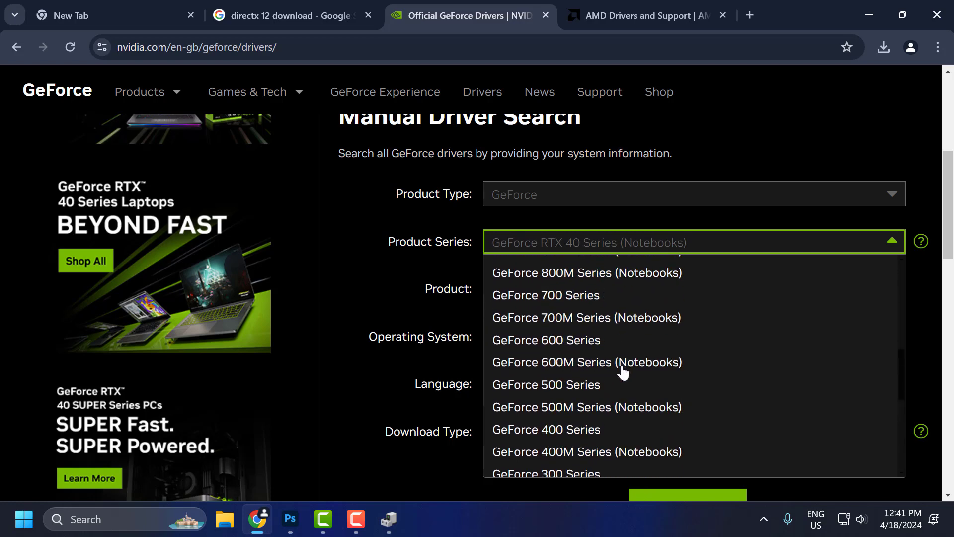
pyautogui.click(588, 309)
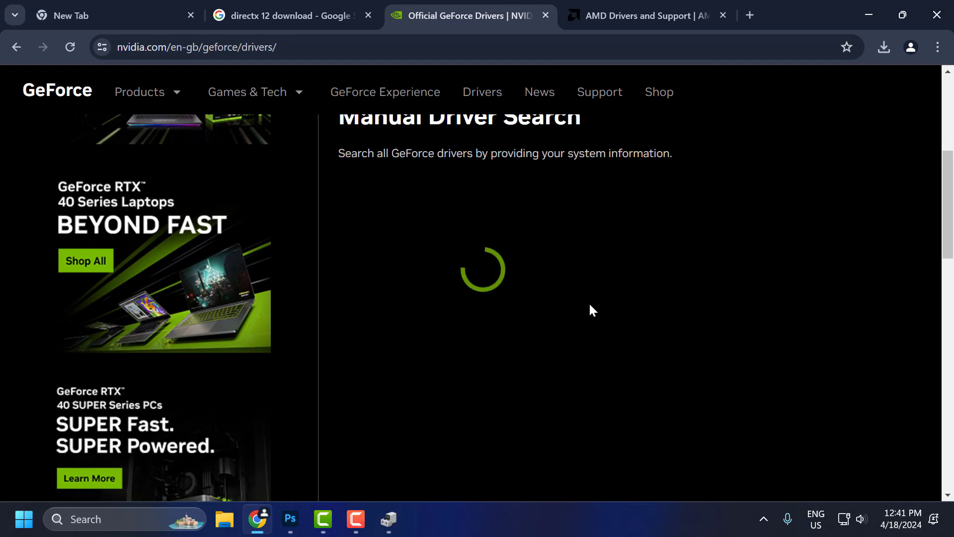
# Set the Product to GeForce GT 710 and the Operating System to Windows 11.
pyautogui.click(608, 294)
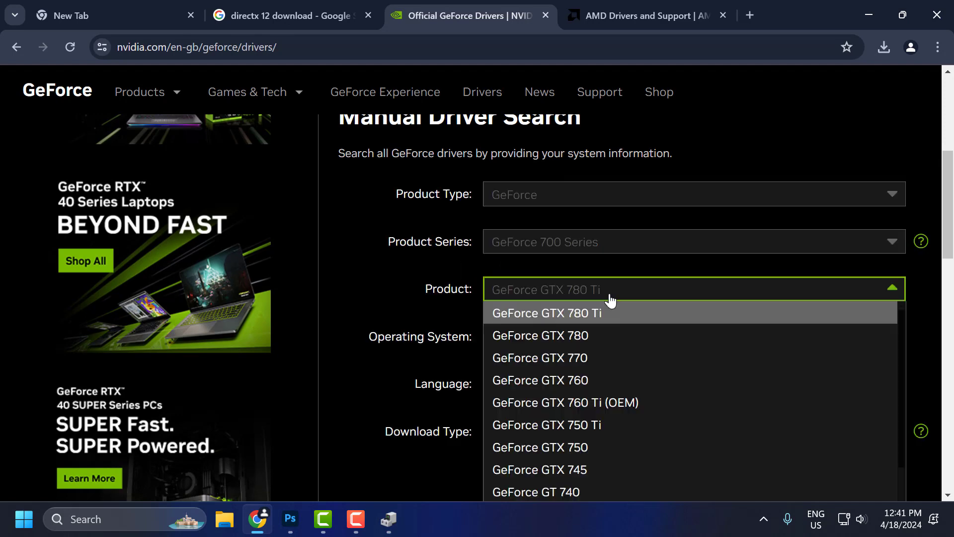
pyautogui.scroll(-2, 595, 447)
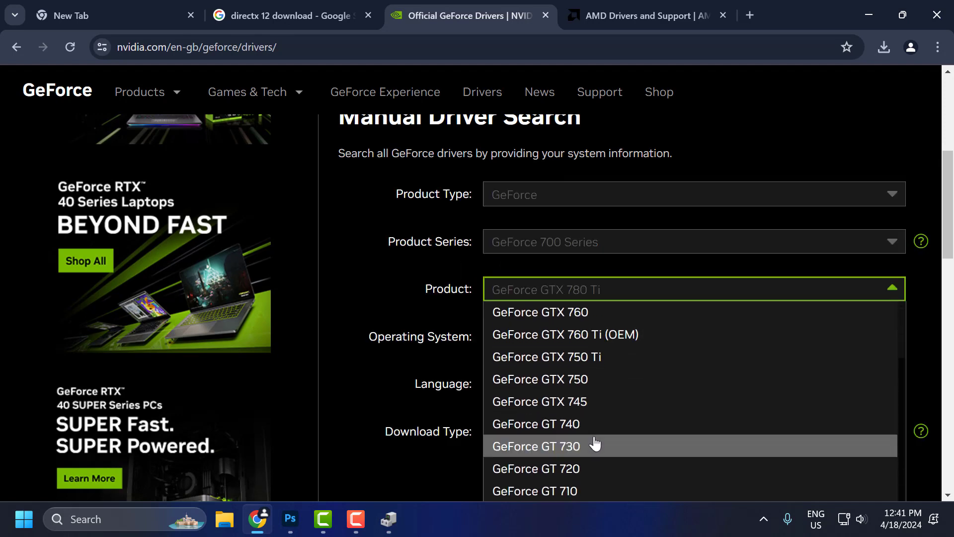
pyautogui.click(589, 492)
pyautogui.scroll(-1, 585, 459)
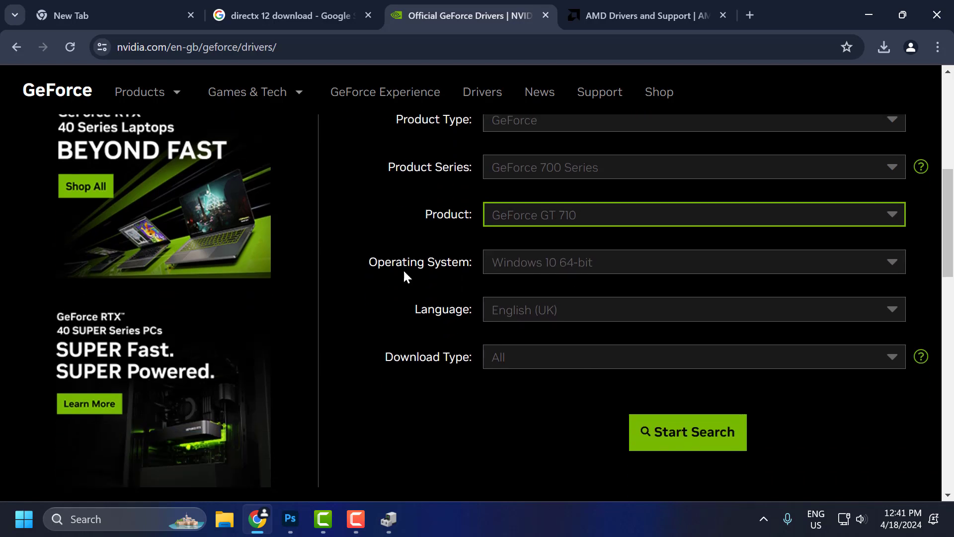
pyautogui.click(607, 272)
pyautogui.click(550, 331)
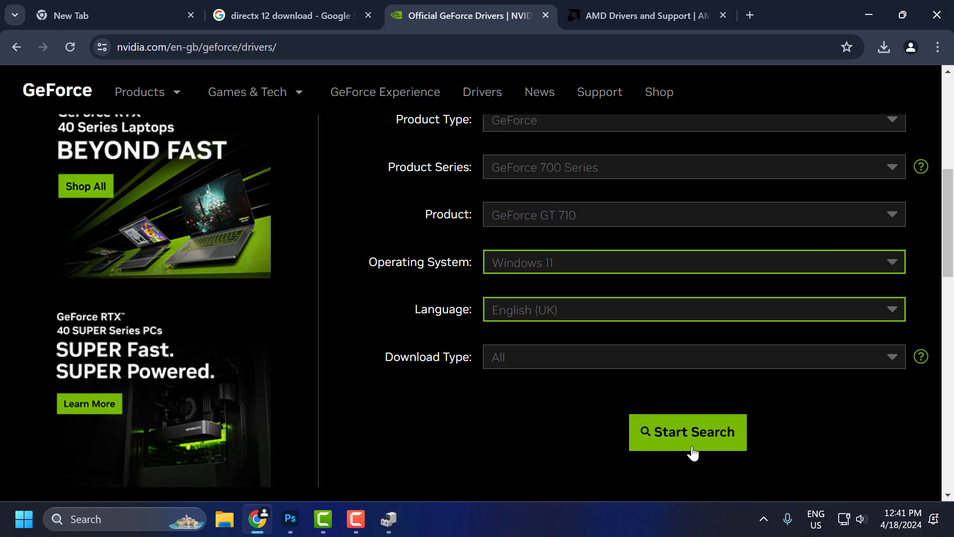
pyautogui.scroll(-1, 596, 431)
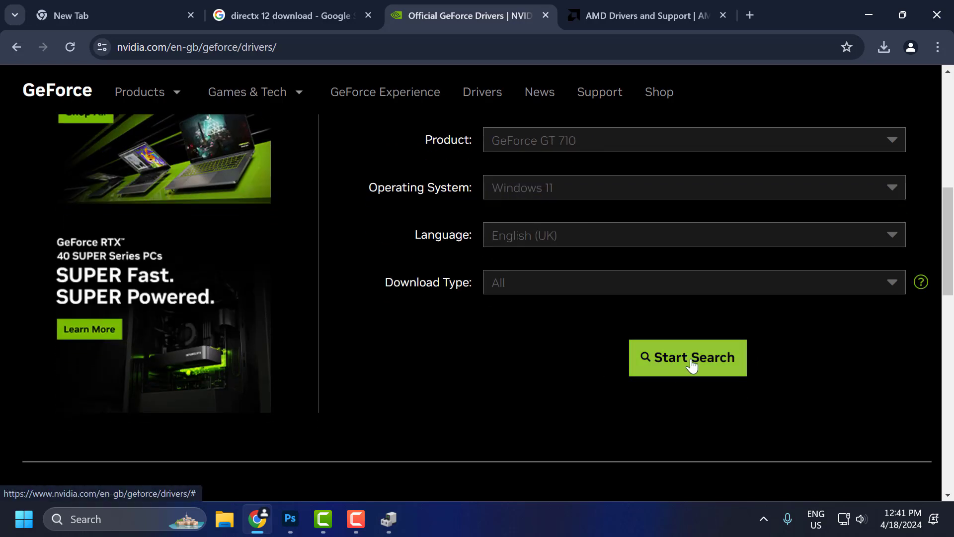
# Search the GT 710 drivers and download GeForce Security Update Driver 474.82, checking its progress.
pyautogui.click(693, 365)
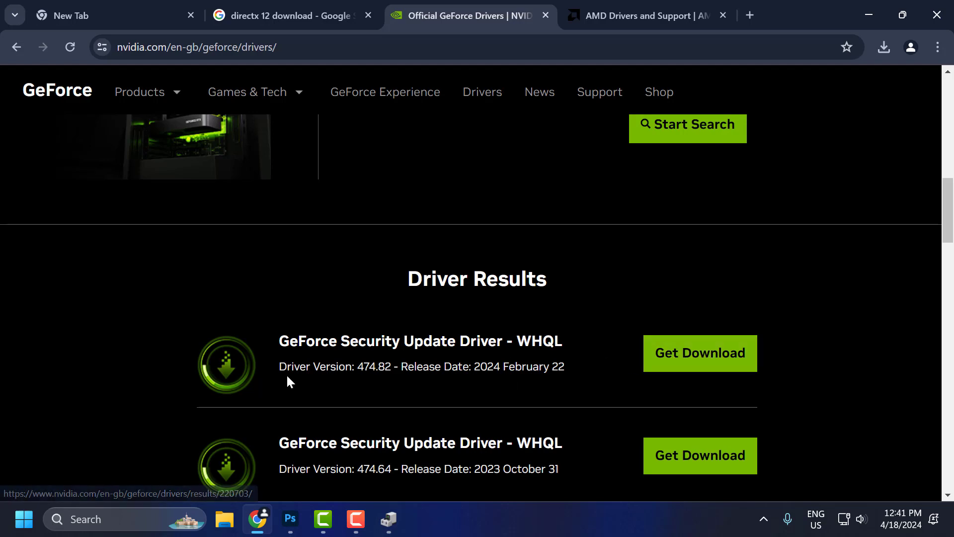
pyautogui.moveTo(287, 370); pyautogui.dragTo(433, 367)
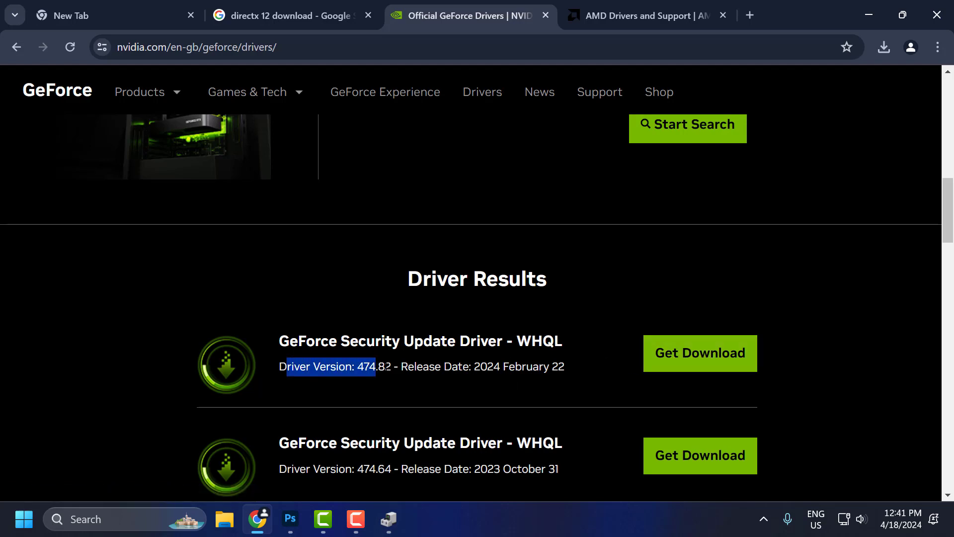
pyautogui.click(692, 355)
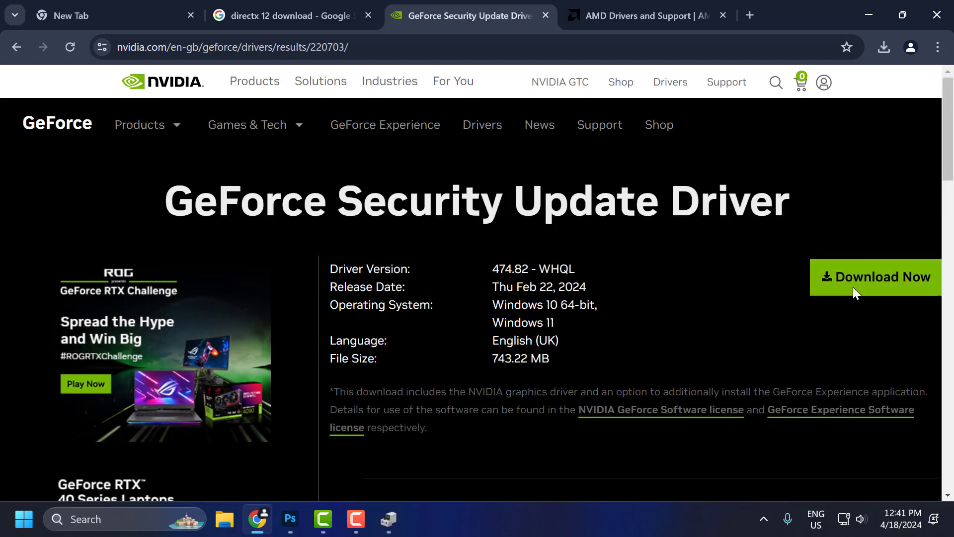
pyautogui.click(853, 287)
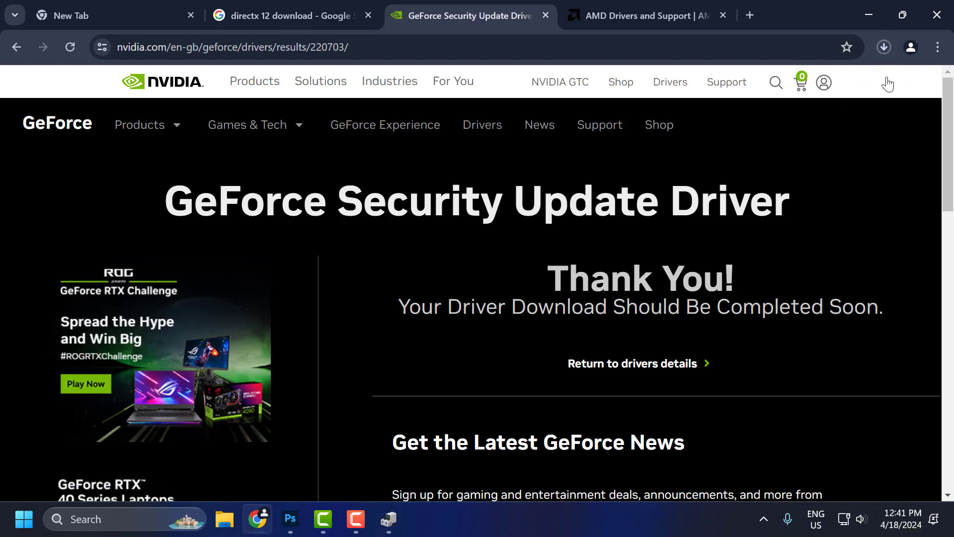
pyautogui.click(884, 48)
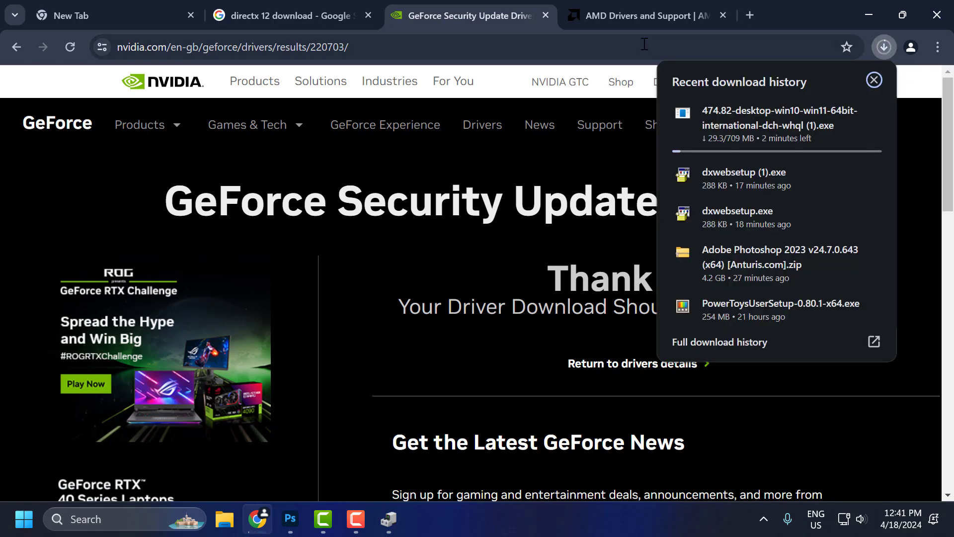
# Switch to the AMD Drivers and Support tab and try the product search list.
pyautogui.click(644, 15)
pyautogui.scroll(-3, 723, 320)
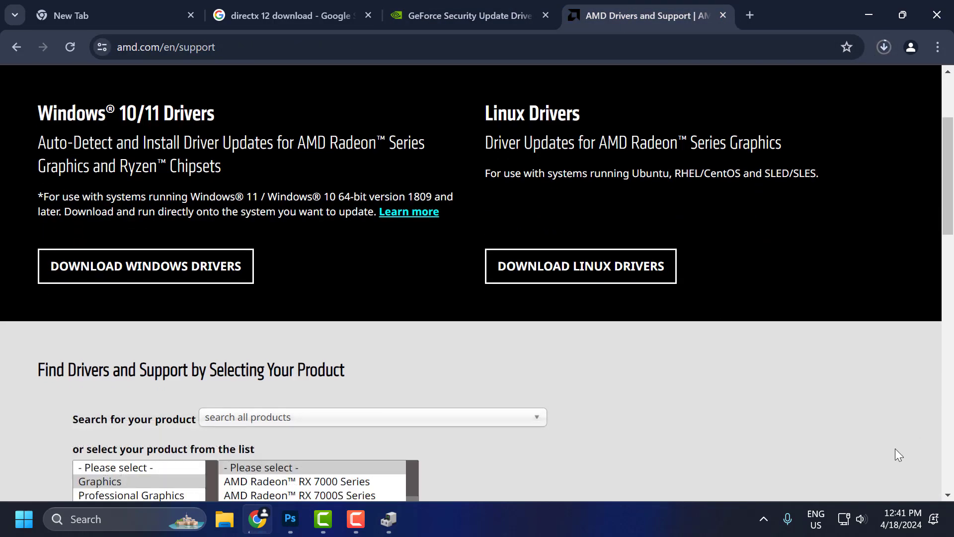
pyautogui.scroll(-3, 397, 366)
pyautogui.click(246, 271)
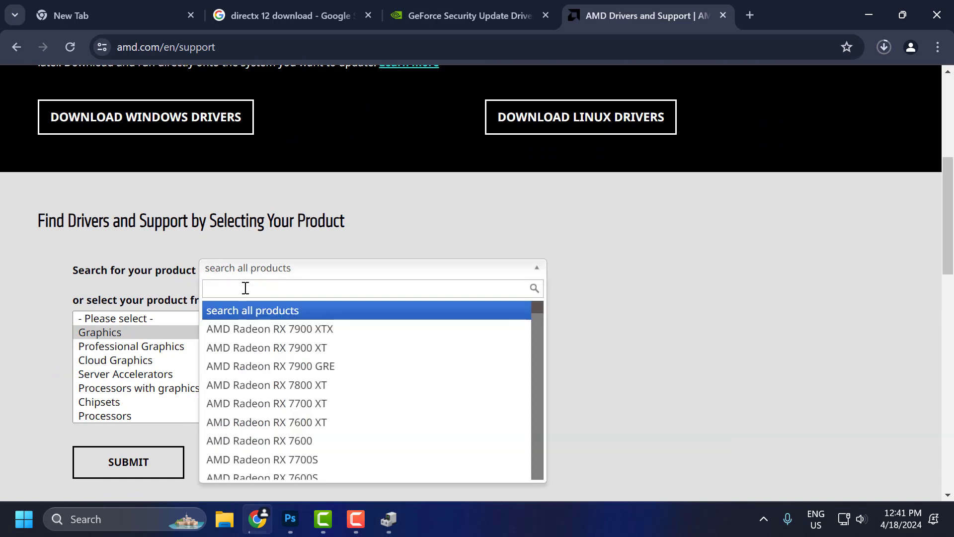
pyautogui.click(537, 268)
pyautogui.click(240, 277)
pyautogui.click(589, 252)
# Select Radeon R7 Series > R7 300 Series > R7 360 and submit the product.
pyautogui.scroll(-2, 127, 365)
pyautogui.scroll(-5, 328, 364)
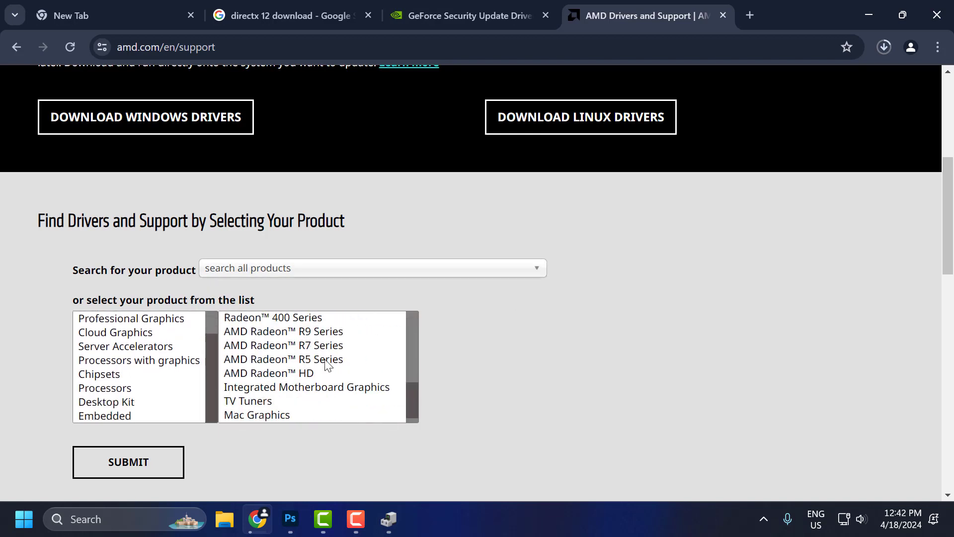
pyautogui.click(286, 346)
pyautogui.click(494, 346)
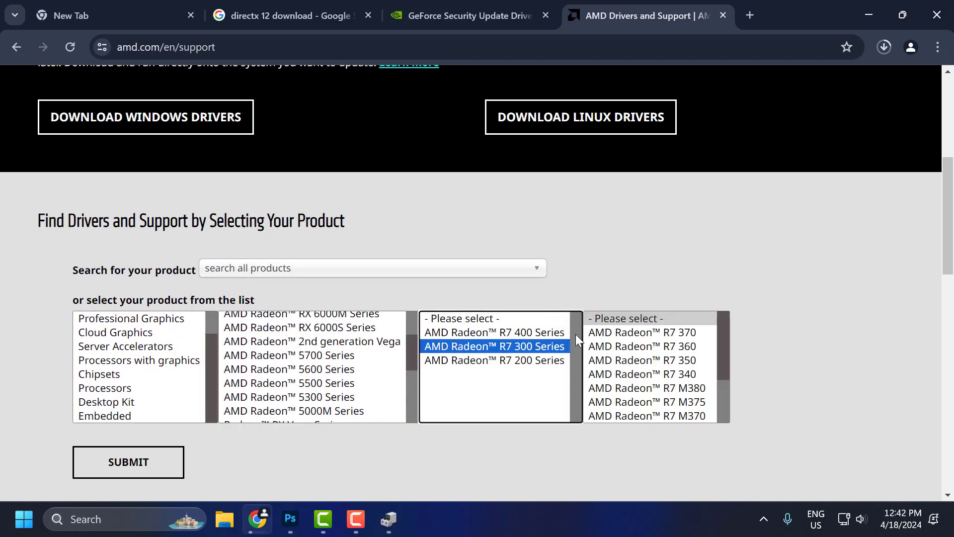
pyautogui.click(653, 347)
pyautogui.click(138, 467)
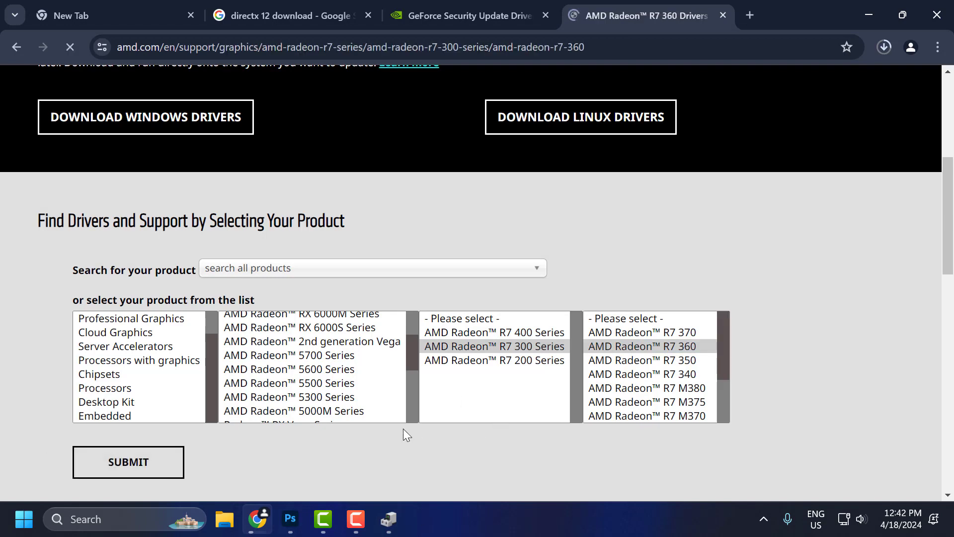
# Reveal the Windows 10 64-bit Adrenalin driver download, then launch the NVIDIA 474.82 installer.
pyautogui.scroll(-3, 565, 293)
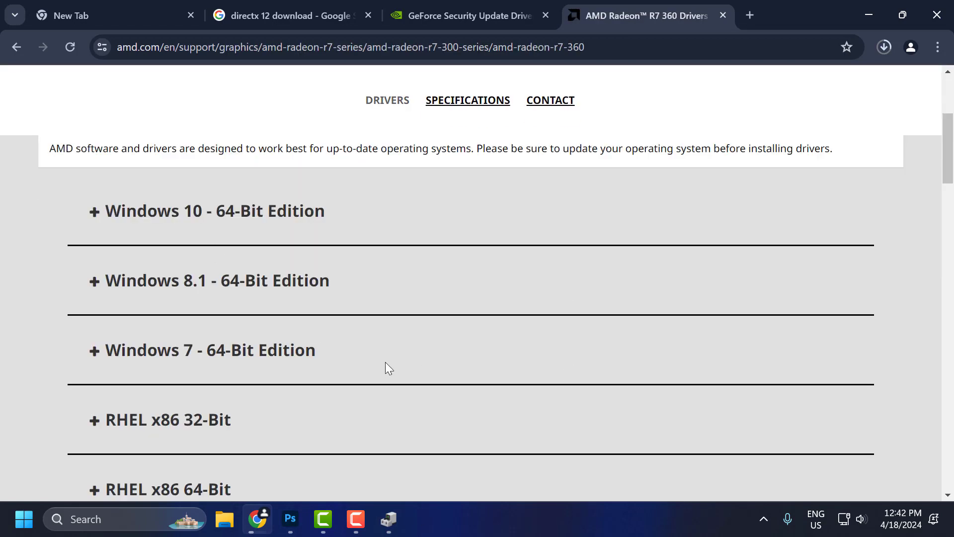
pyautogui.scroll(3, 386, 368)
pyautogui.scroll(-3, 377, 239)
pyautogui.click(110, 228)
pyautogui.scroll(-4, 434, 367)
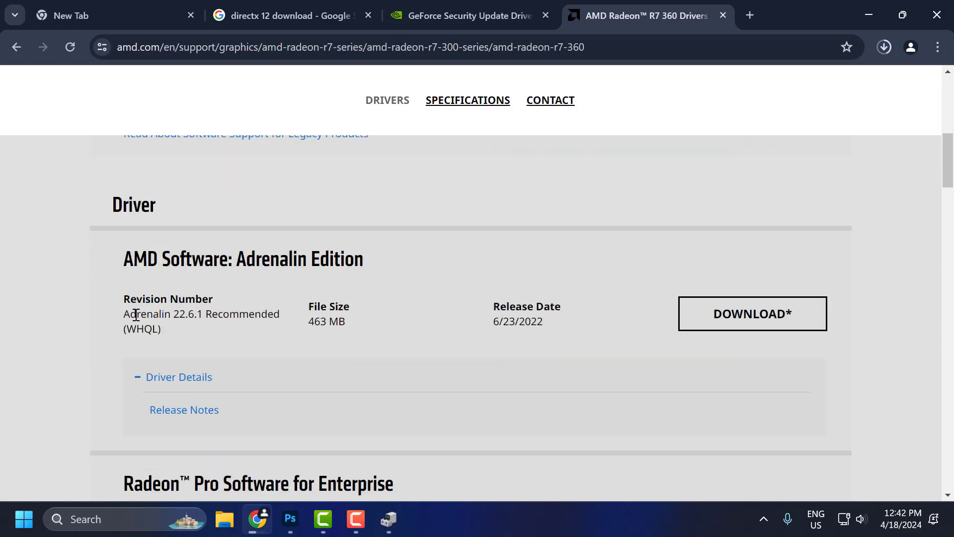
pyautogui.click(756, 325)
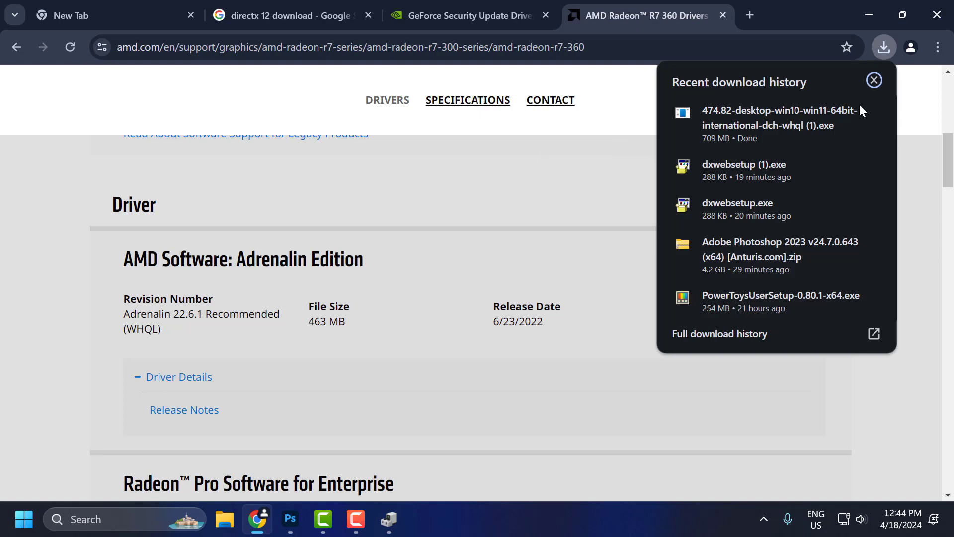
pyautogui.click(790, 126)
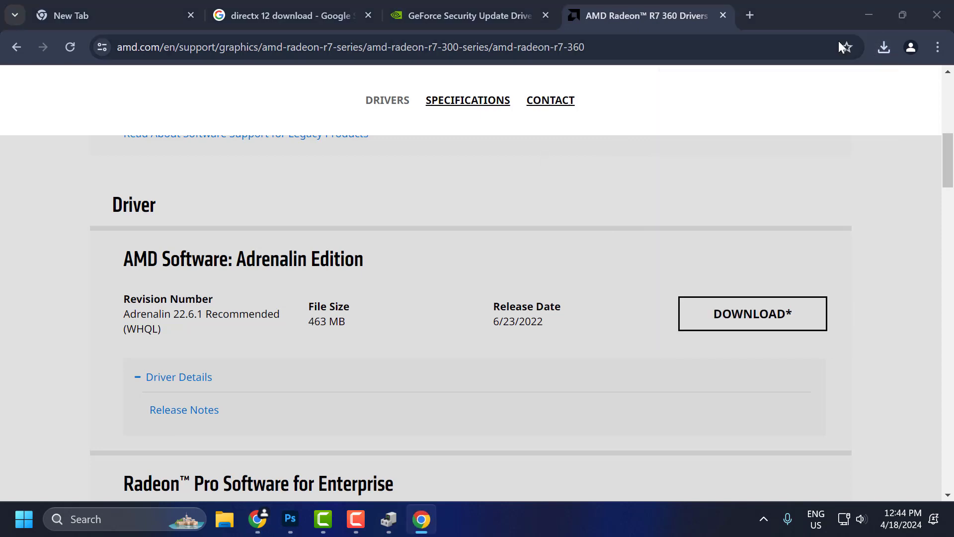
pyautogui.click(869, 14)
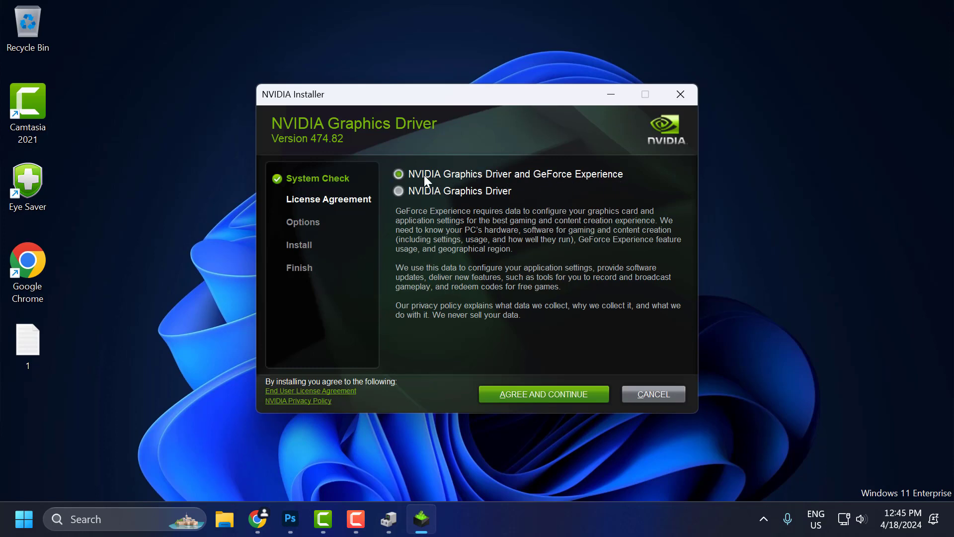
# Accept the NVIDIA license and run the Express installation of driver 474.82.
pyautogui.click(548, 400)
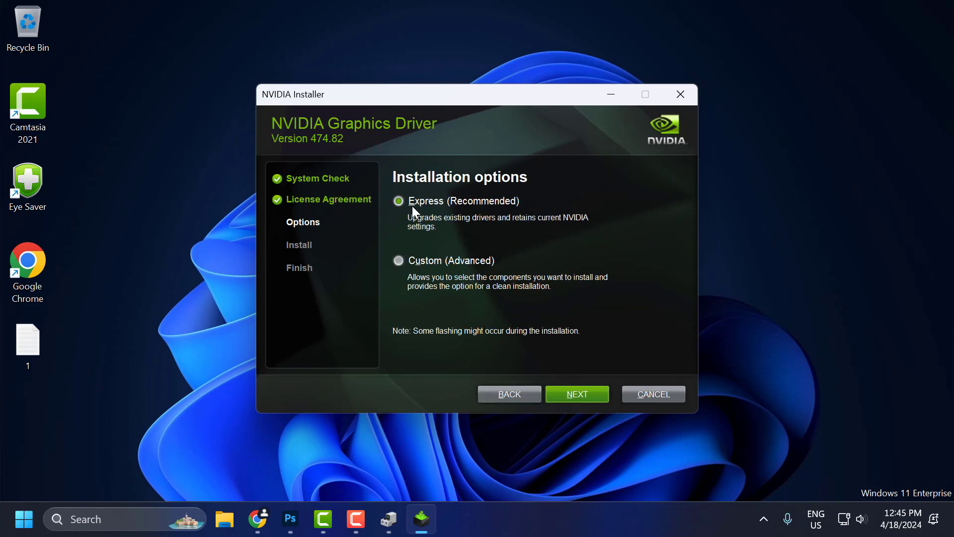
pyautogui.click(569, 390)
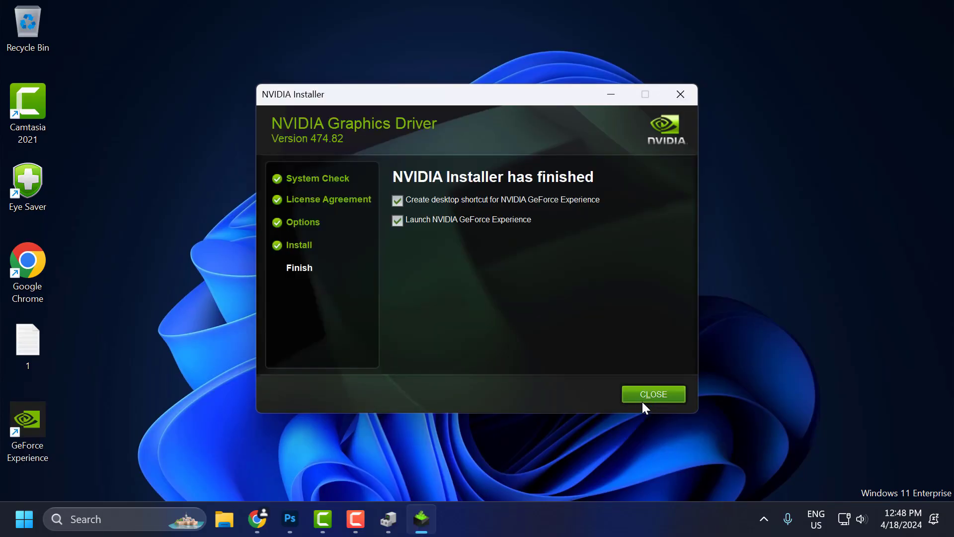
# Close the NVIDIA installer and open Windows Graphics settings through a 'graph' search.
pyautogui.click(652, 397)
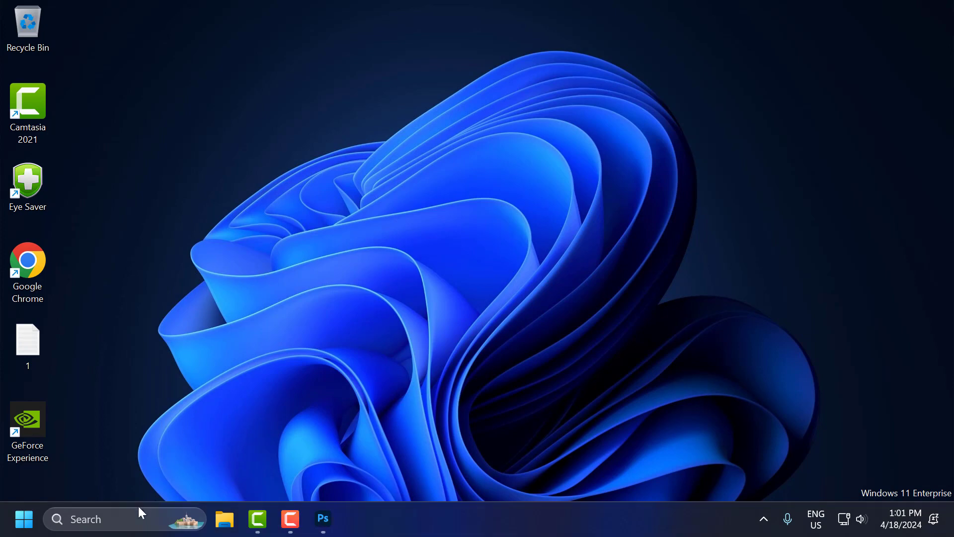
pyautogui.click(138, 507)
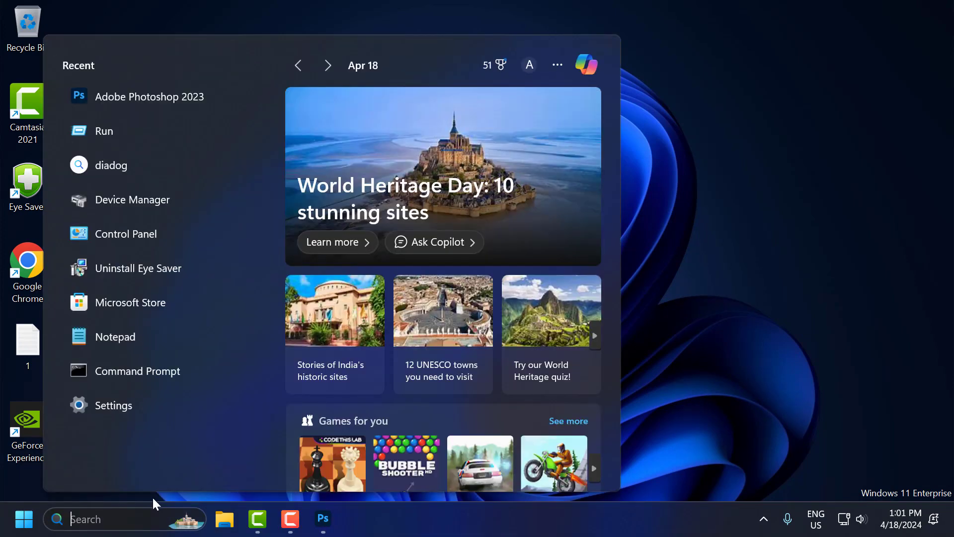
pyautogui.write('gr')
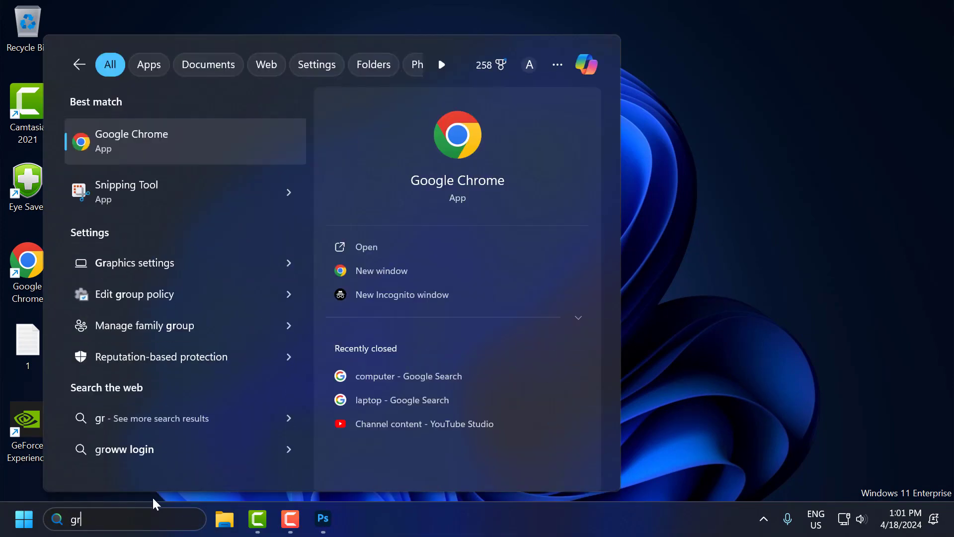
pyautogui.write('a')
pyautogui.write('phics settings')
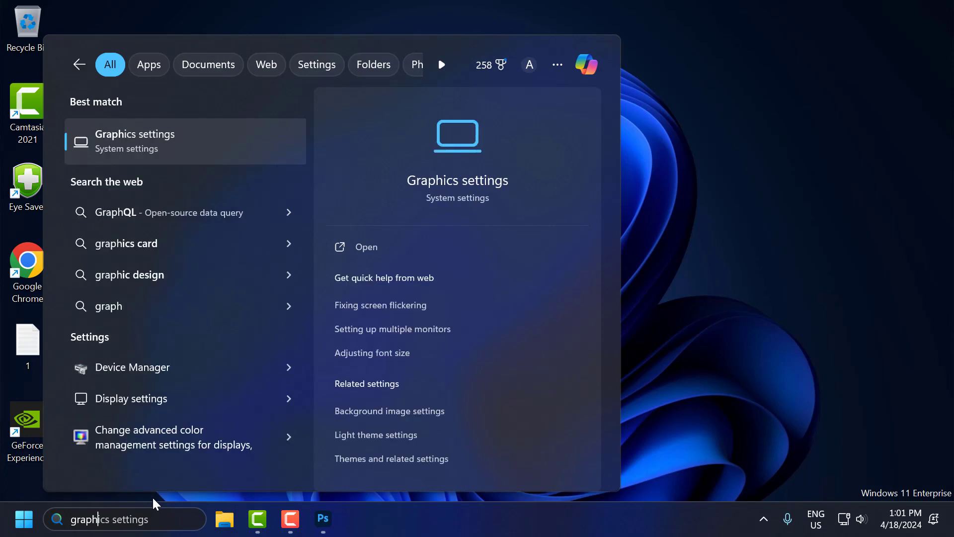
pyautogui.click(145, 150)
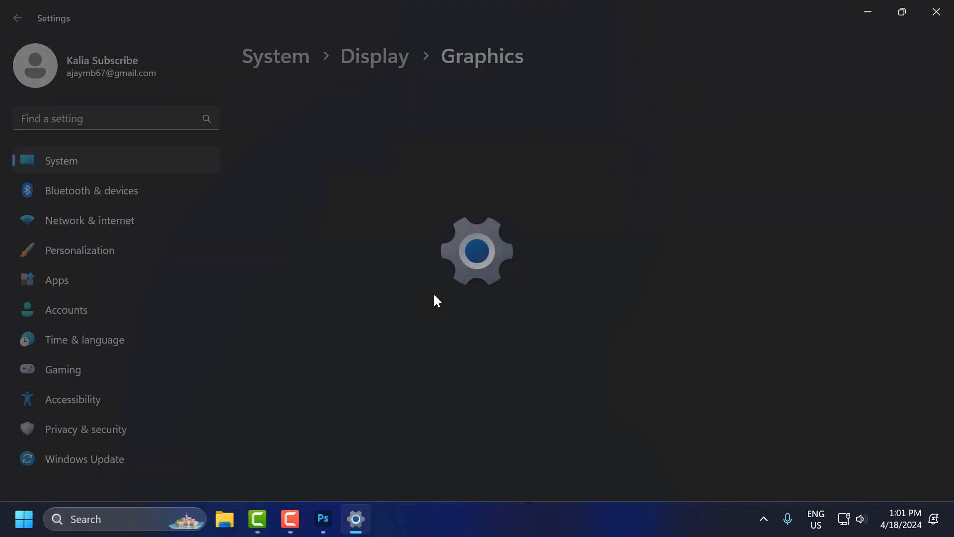
pyautogui.scroll(-2, 575, 313)
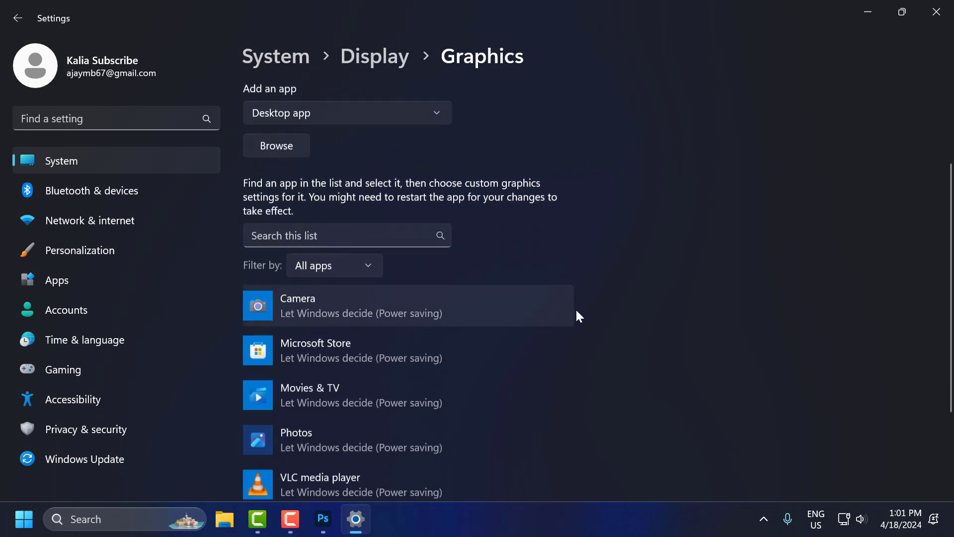
pyautogui.scroll(2, 303, 278)
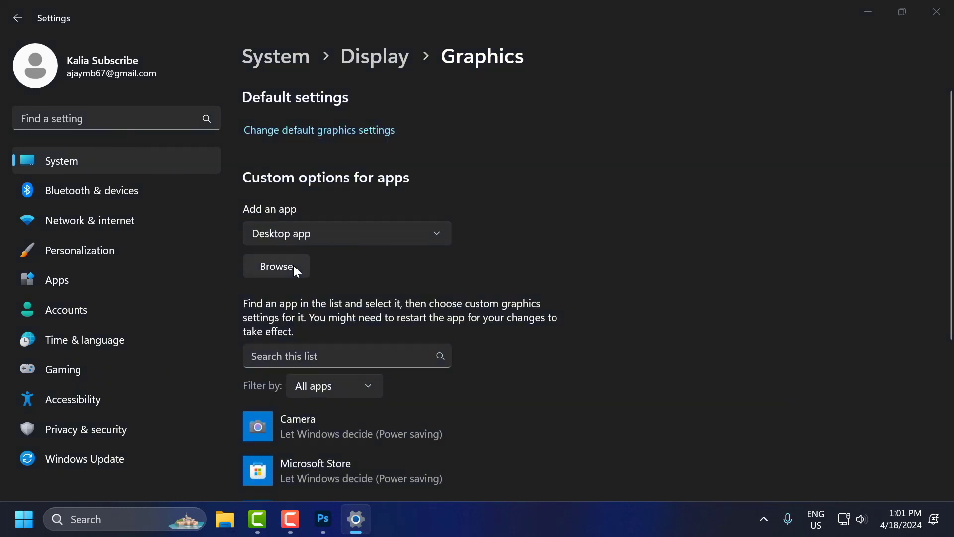
# Add Photoshop.exe from Program Files > Adobe > Adobe Photoshop 2023 to the custom graphics apps.
pyautogui.click(294, 268)
pyautogui.doubleClick(215, 129)
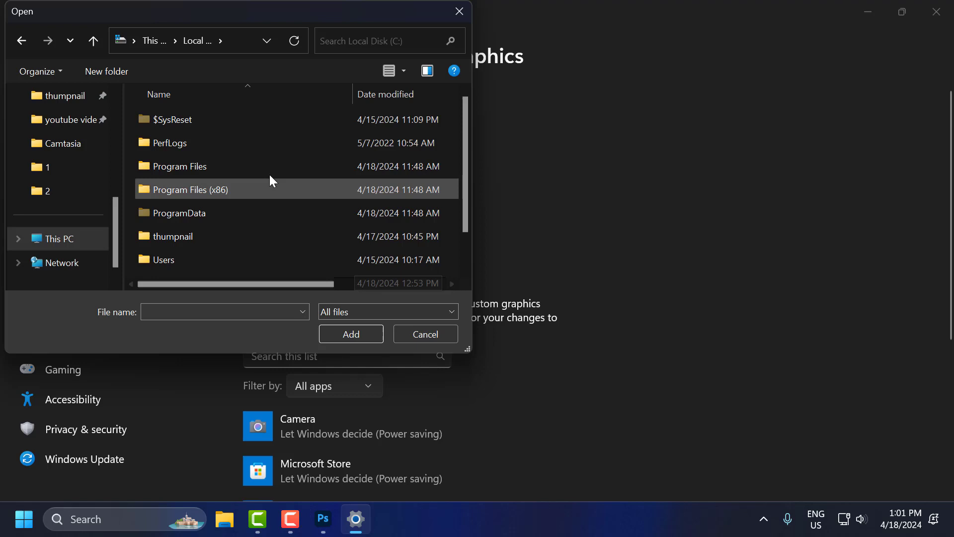
pyautogui.doubleClick(190, 164)
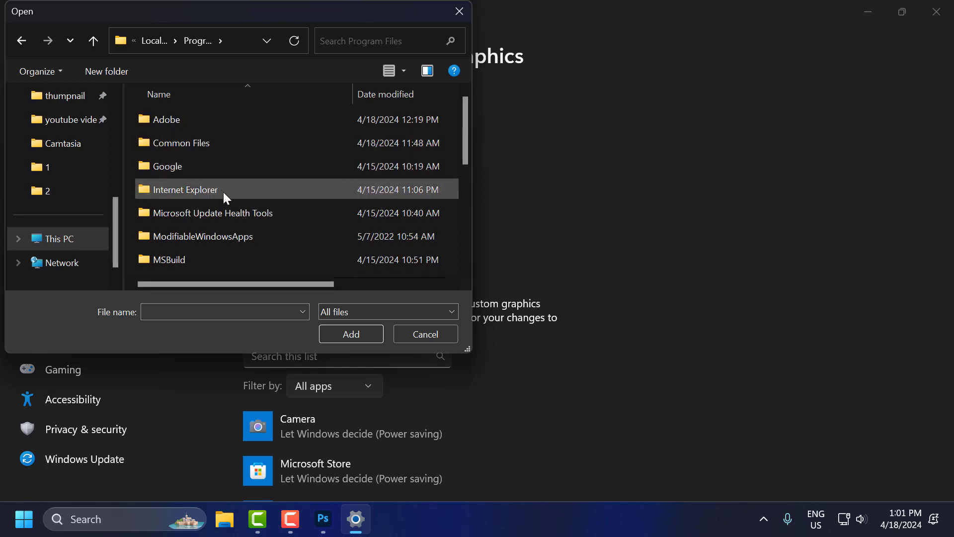
pyautogui.scroll(-2, 226, 199)
pyautogui.scroll(3, 225, 199)
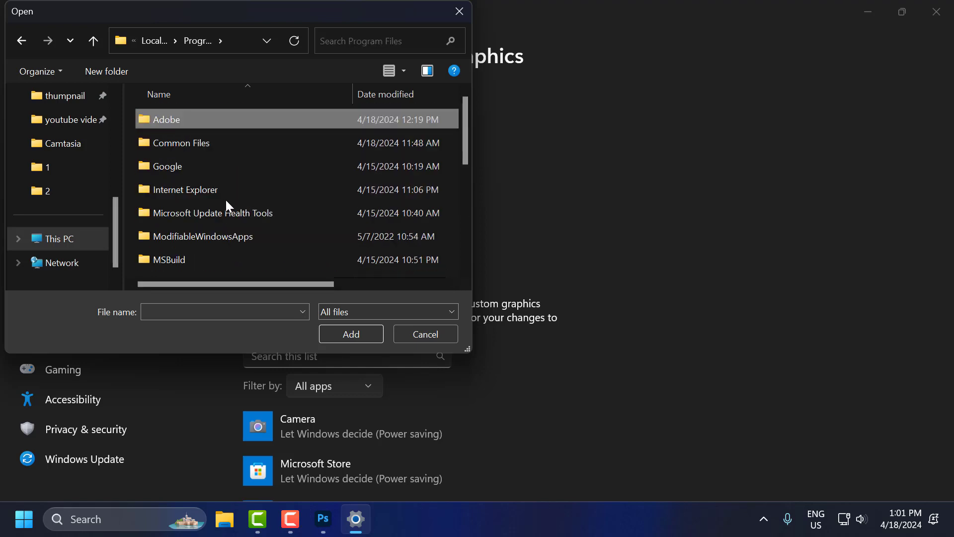
pyautogui.doubleClick(181, 121)
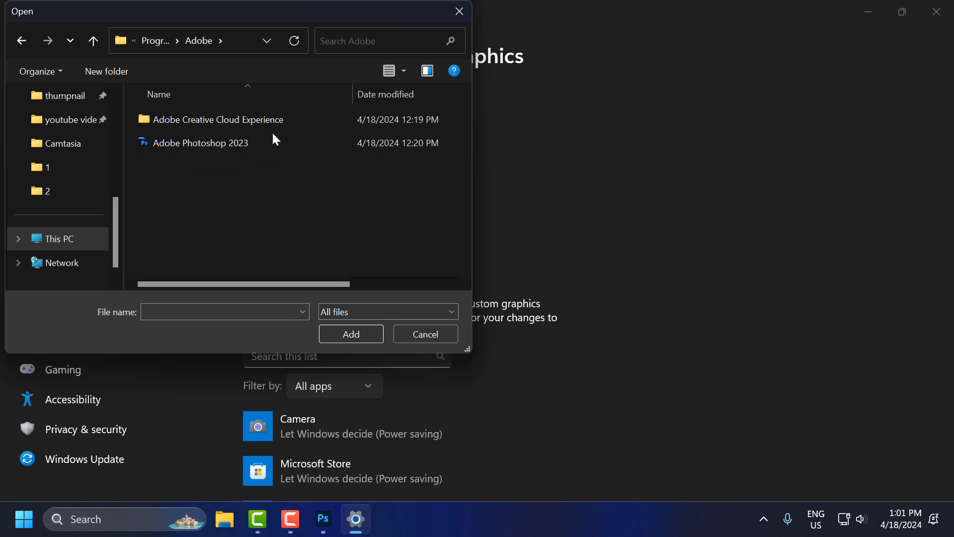
pyautogui.click(185, 149)
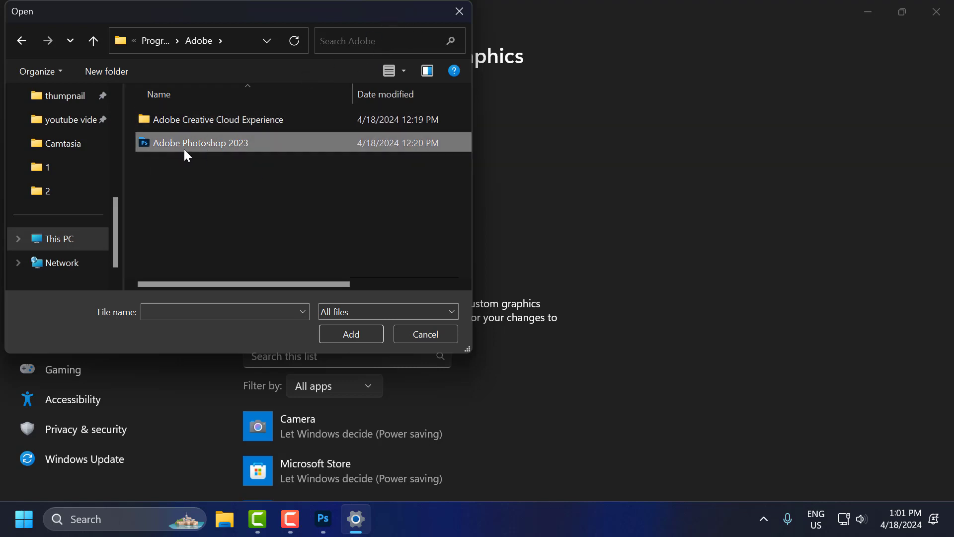
pyautogui.click(351, 334)
pyautogui.scroll(-5, 244, 244)
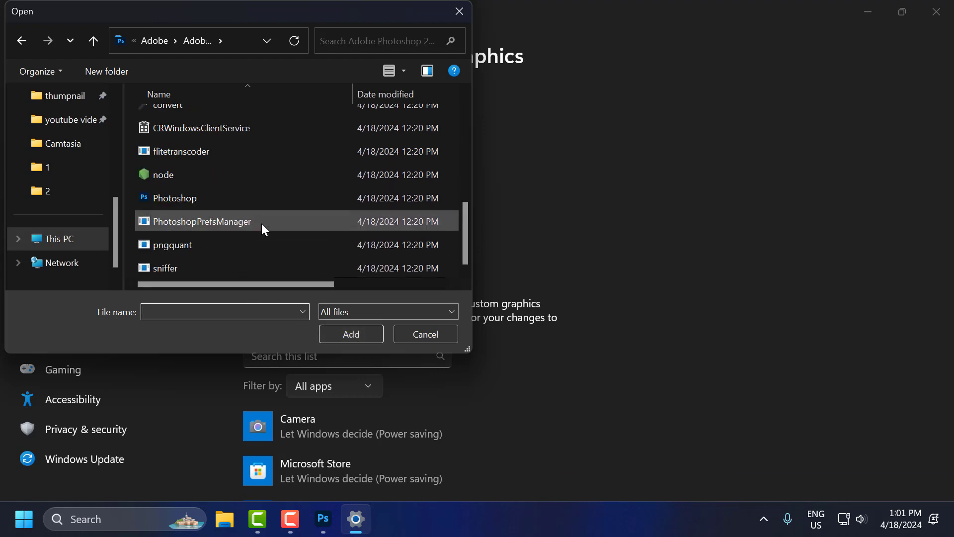
pyautogui.doubleClick(342, 13)
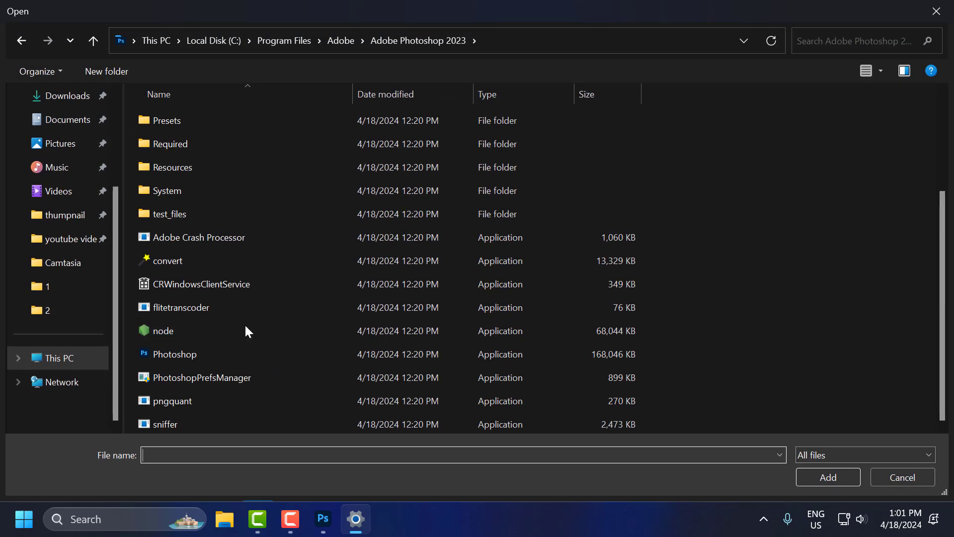
pyautogui.click(236, 355)
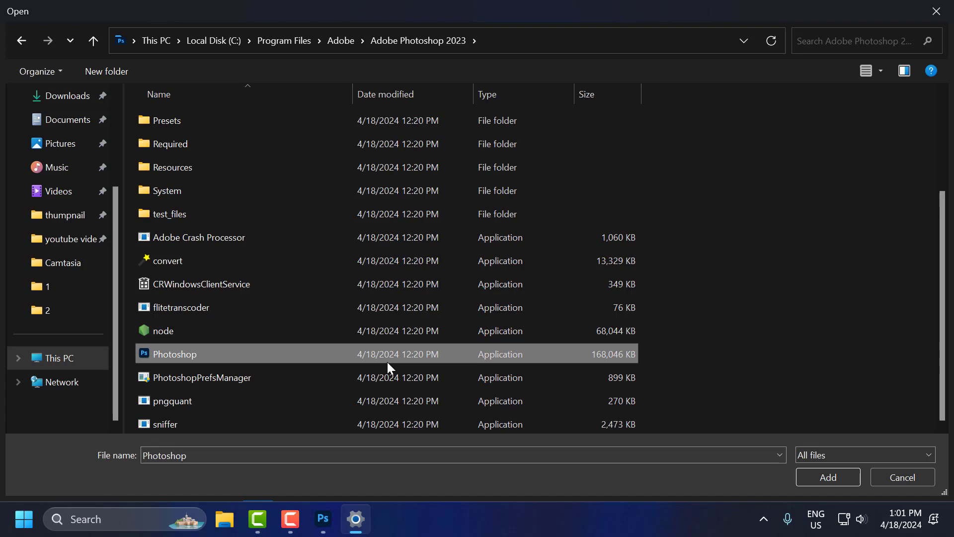
pyautogui.click(823, 479)
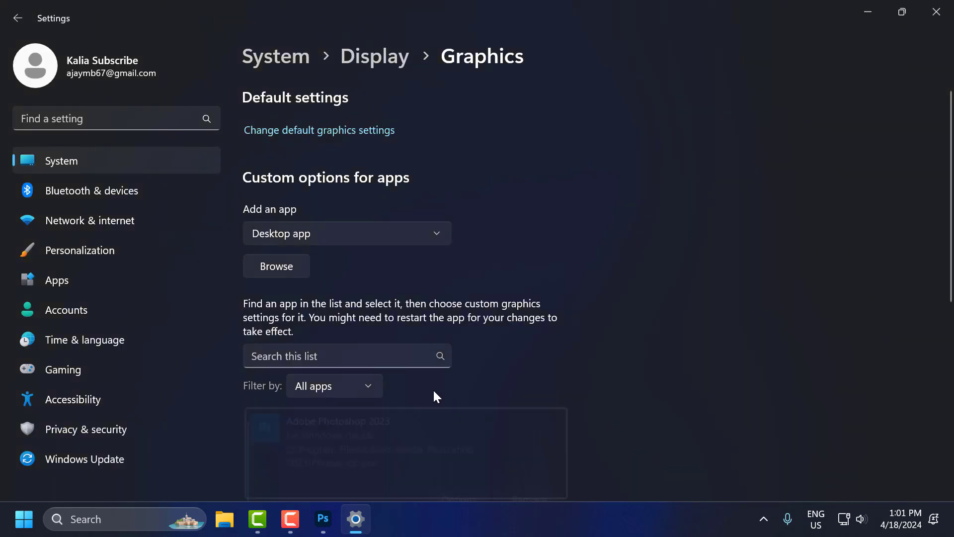
# Set Photoshop's graphics preference to High performance and save it.
pyautogui.click(452, 251)
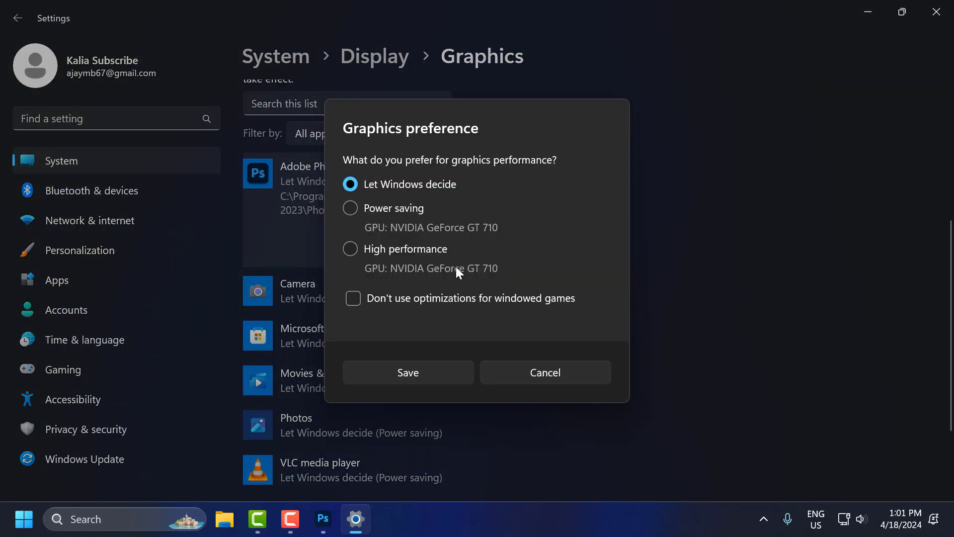
pyautogui.click(363, 251)
pyautogui.click(422, 372)
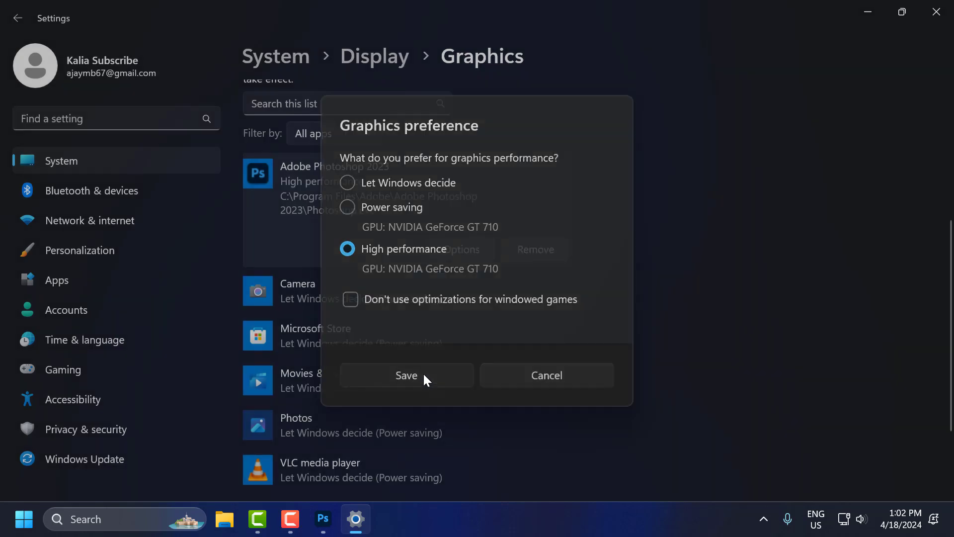
pyautogui.scroll(3, 536, 348)
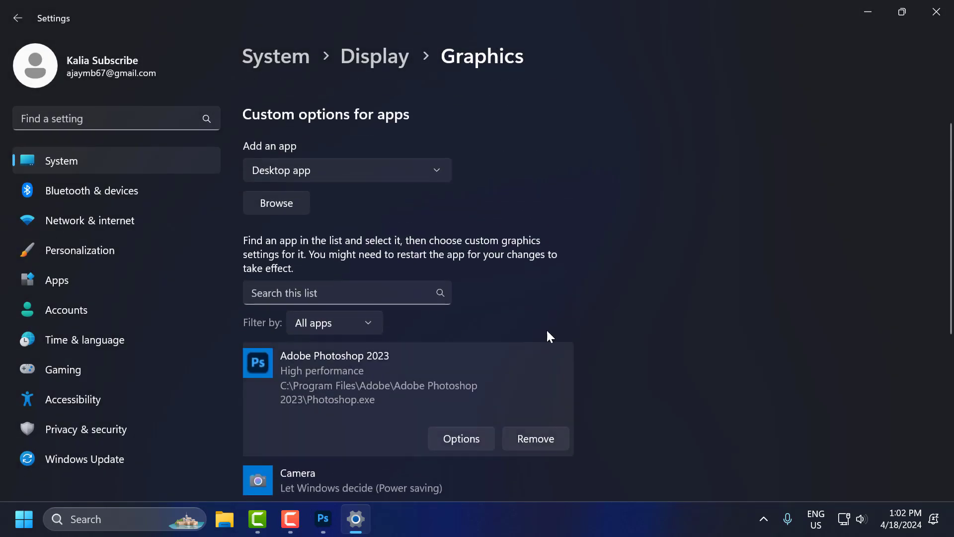
# Add sniffer.exe from the Photoshop 2023 folder and save it with High performance graphics.
pyautogui.click(276, 203)
pyautogui.scroll(-2, 393, 279)
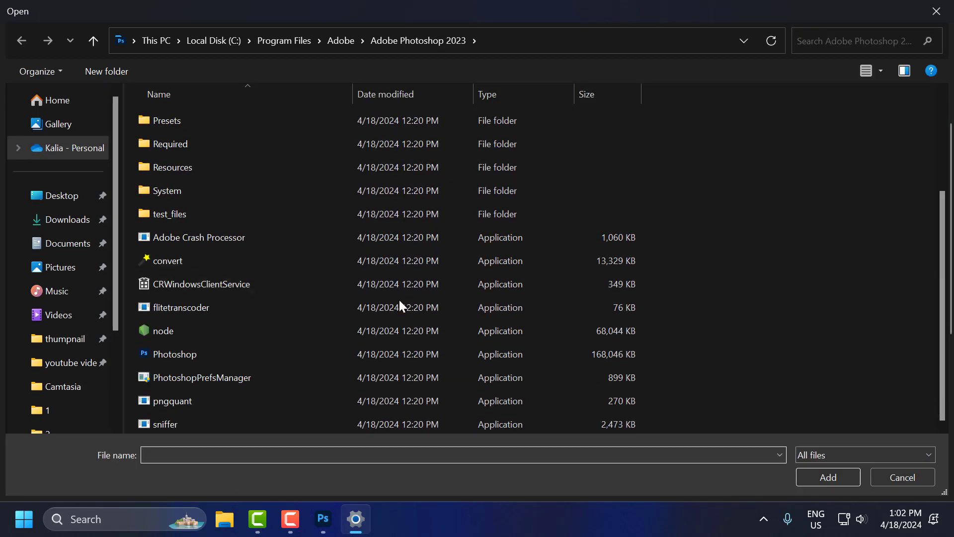
pyautogui.click(175, 424)
pyautogui.click(836, 476)
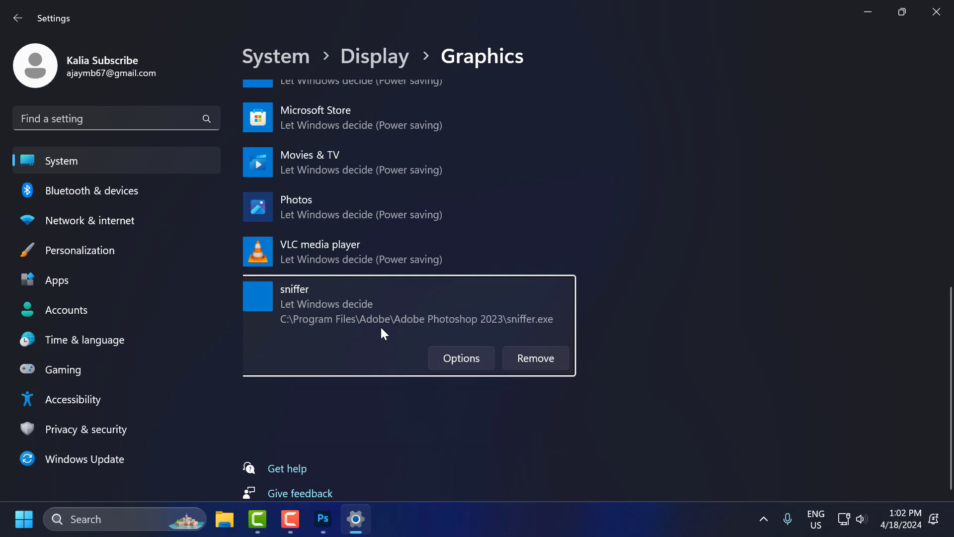
pyautogui.click(462, 358)
pyautogui.click(350, 249)
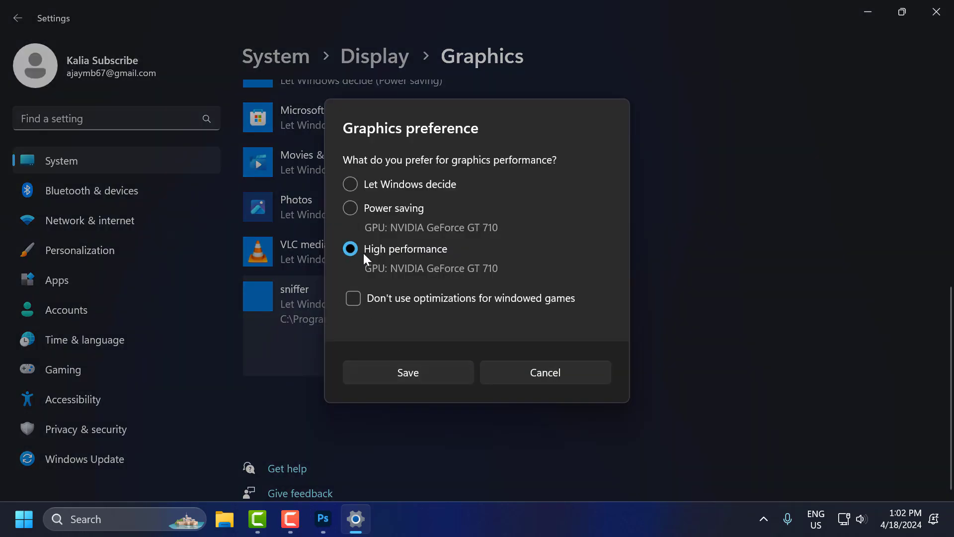
pyautogui.click(419, 377)
pyautogui.scroll(2, 666, 364)
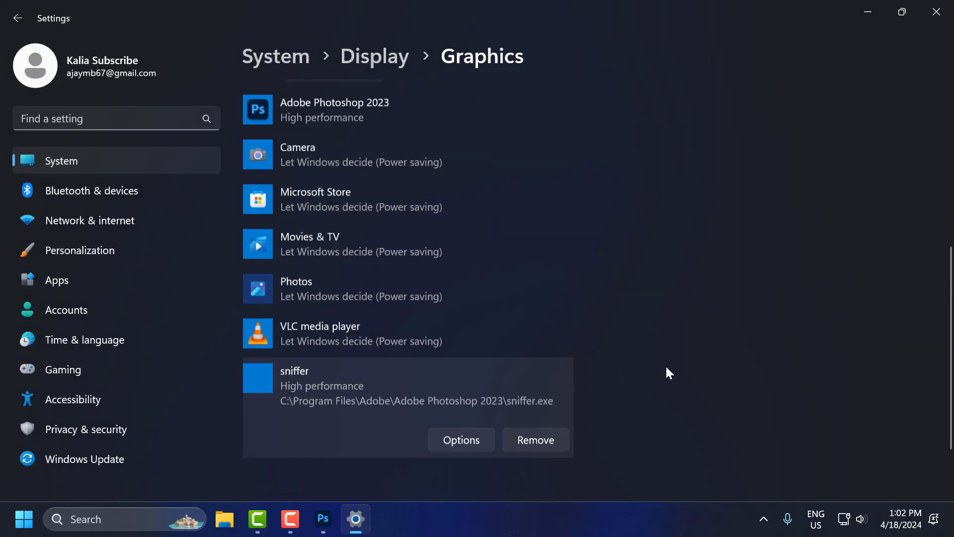
pyautogui.scroll(3, 646, 381)
pyautogui.scroll(2, 646, 381)
# Close Settings and restart the PC from the Start power menu.
pyautogui.click(937, 11)
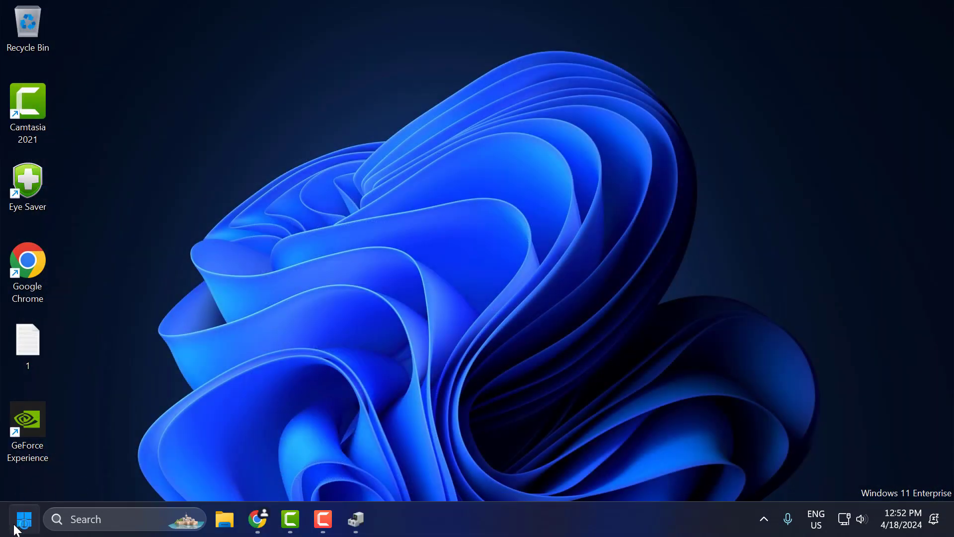
pyautogui.click(20, 519)
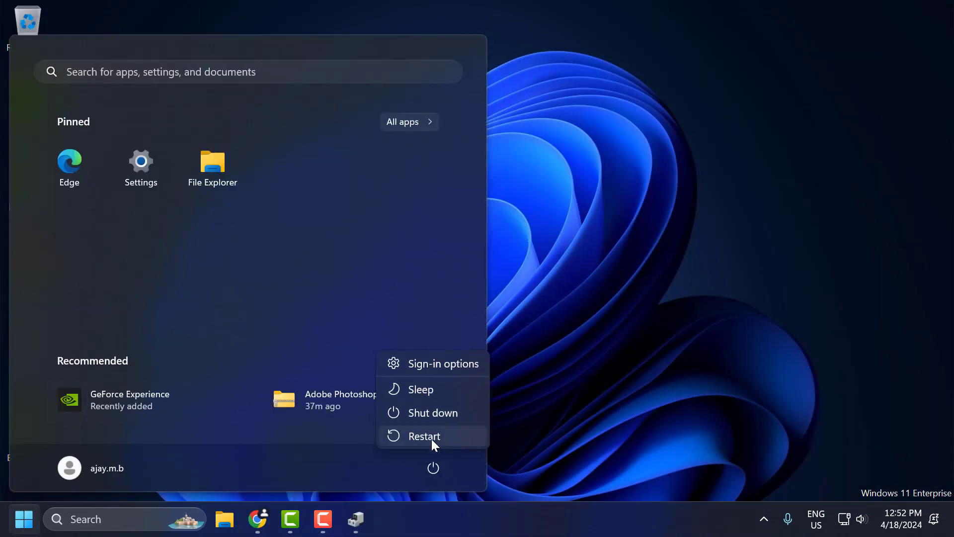
pyautogui.click(431, 442)
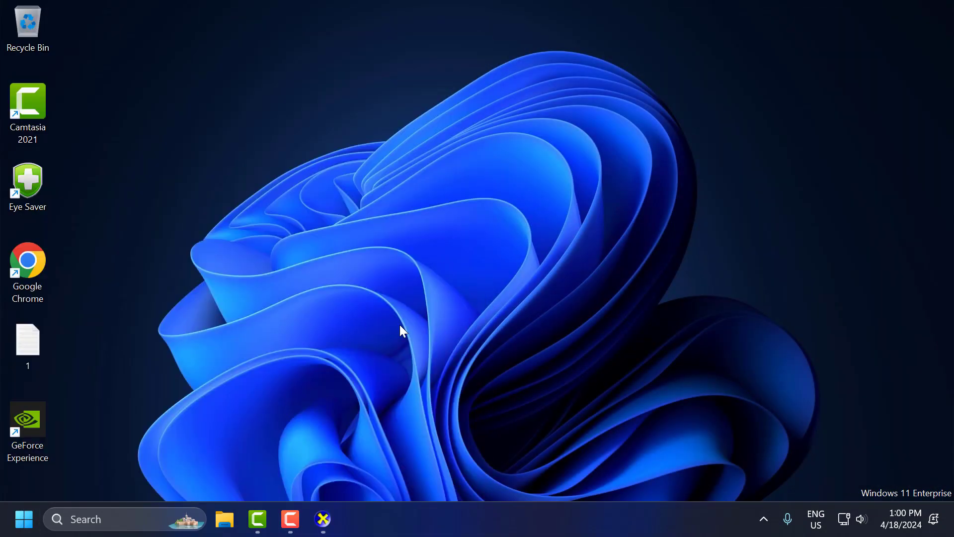
# Launch Adobe Photoshop 2023 via an 'adob' search, check its Home screen, then minimize it.
pyautogui.click(118, 522)
pyautogui.write('ado')
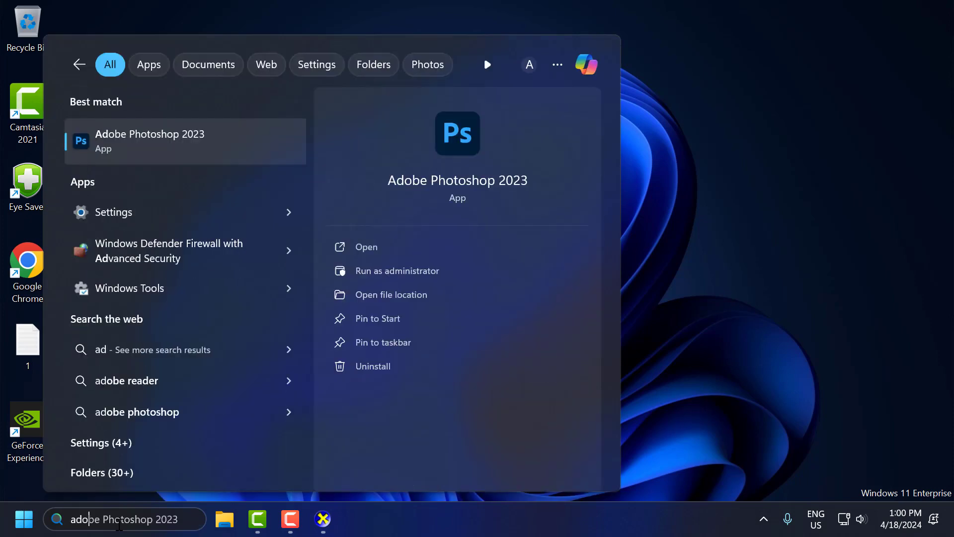
pyautogui.write('b')
pyautogui.click(184, 155)
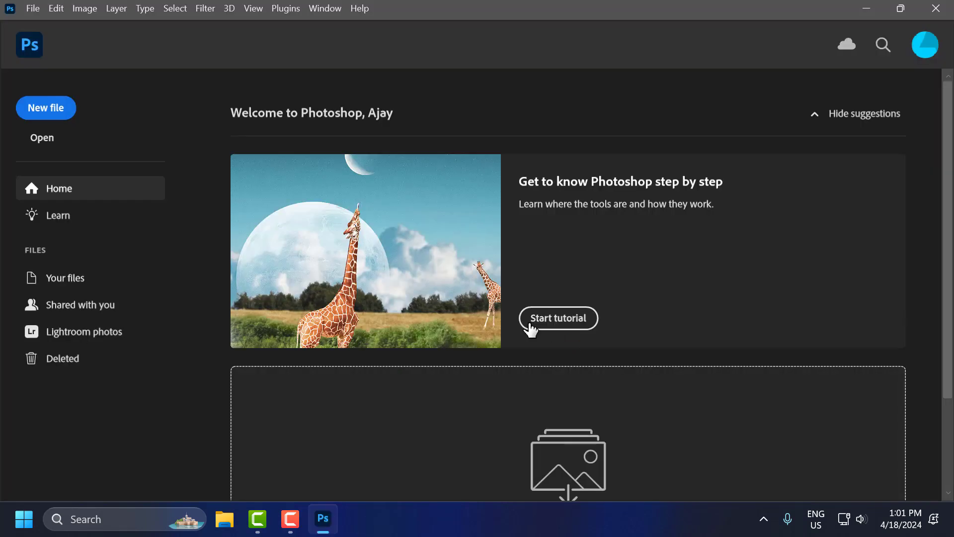
pyautogui.scroll(-3, 390, 314)
pyautogui.scroll(3, 358, 283)
pyautogui.scroll(-3, 467, 269)
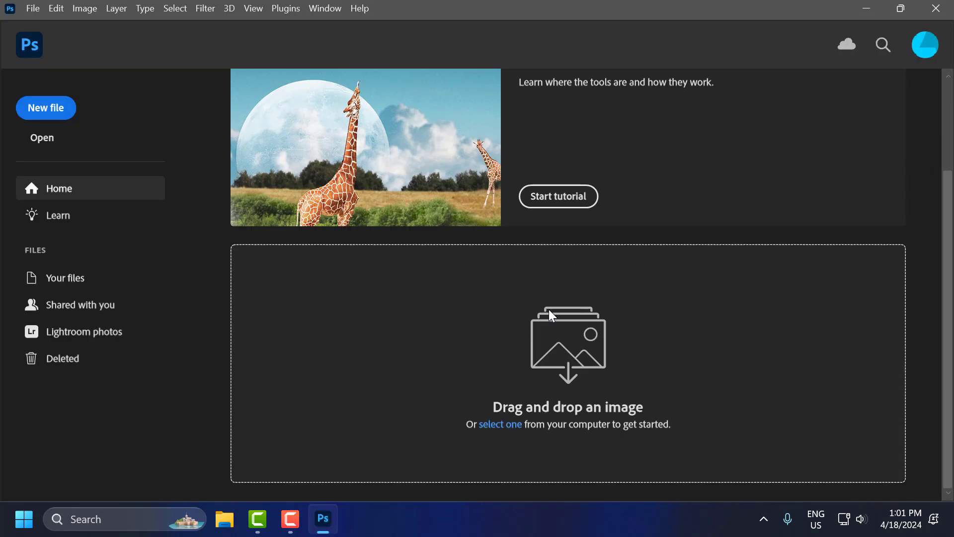
pyautogui.scroll(3, 621, 249)
pyautogui.click(866, 10)
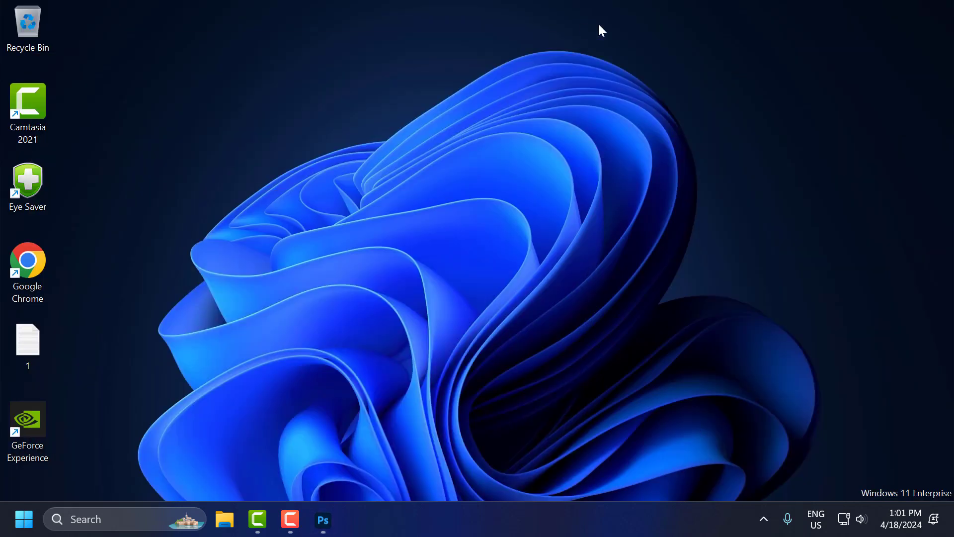